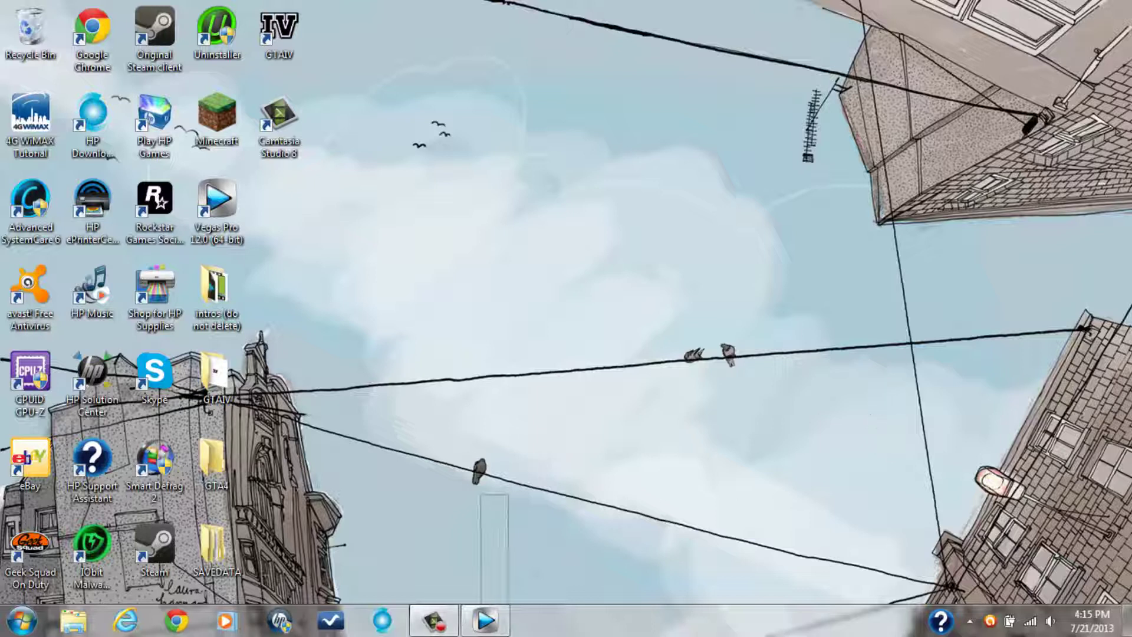
left_click_drag(501, 308, 464, 216)
left_click_drag(437, 222, 211, 226)
left_click_drag(483, 270, 225, 223)
left_click_drag(435, 239, 195, 219)
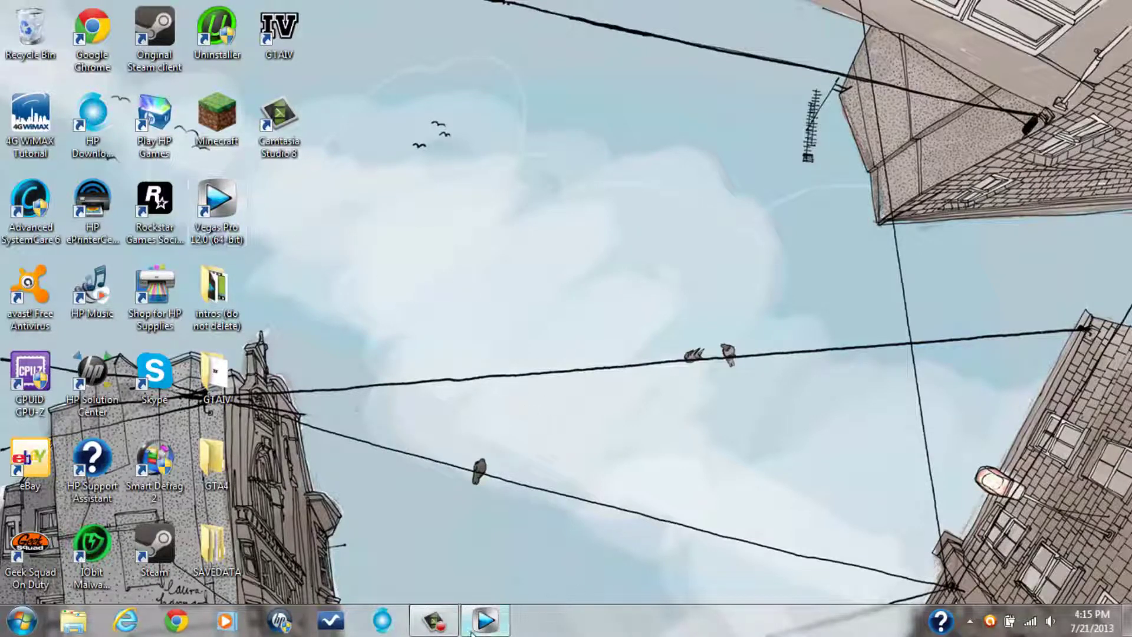
Step: Switch to Vegas Pro, mute the audio track and preview the intro, returning the playhead to the start
left_click(495, 618)
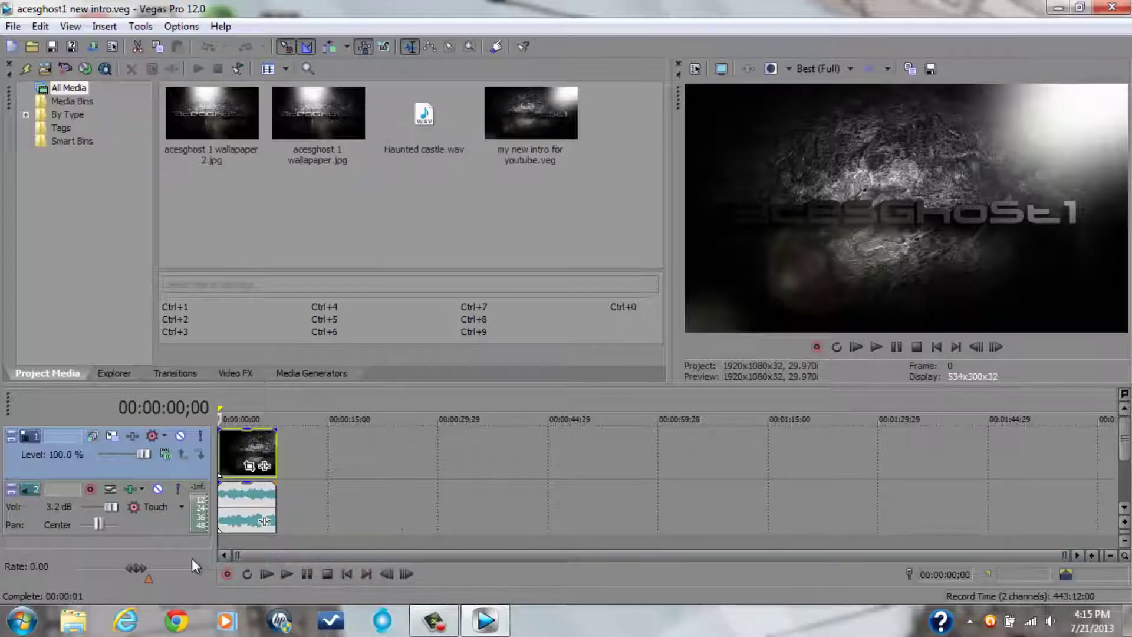
left_click(158, 490)
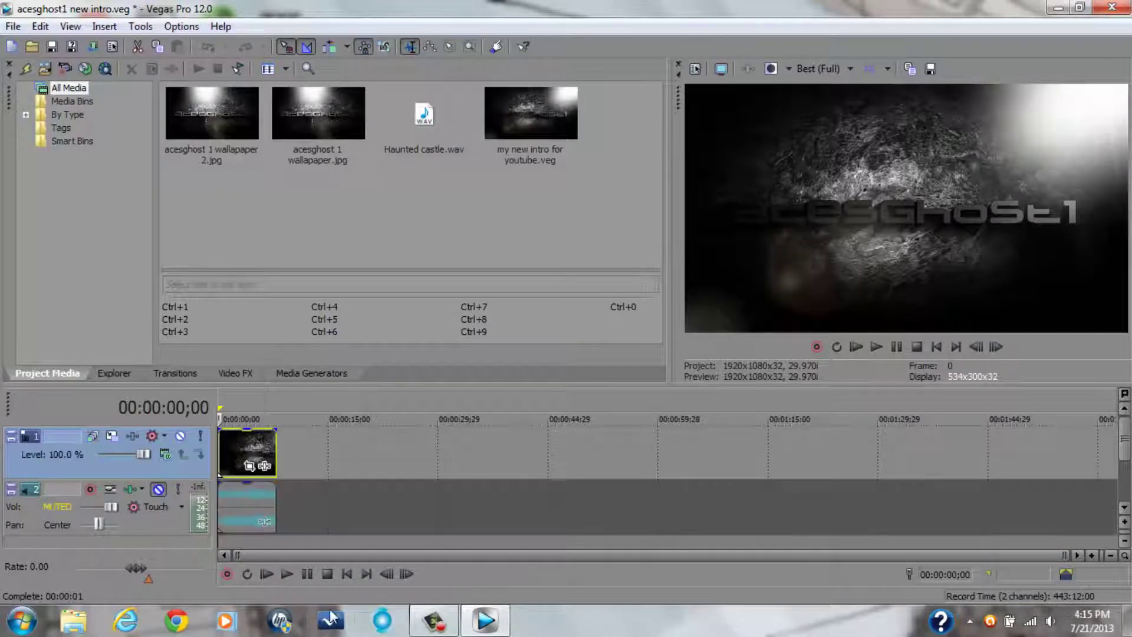
left_click(287, 574)
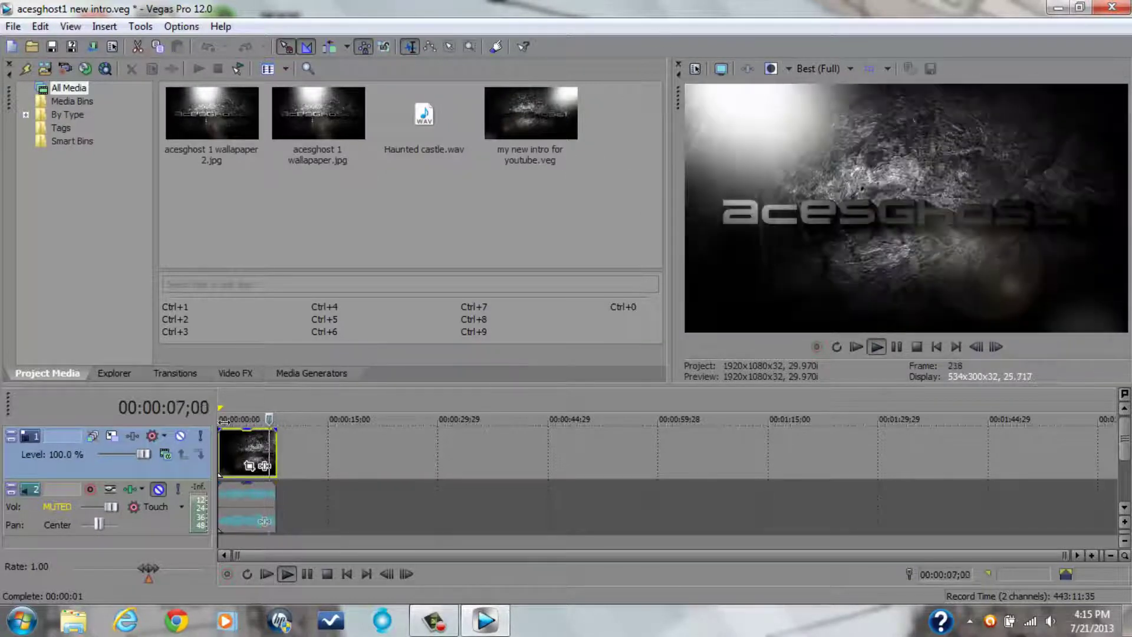
left_click_drag(224, 422, 212, 424)
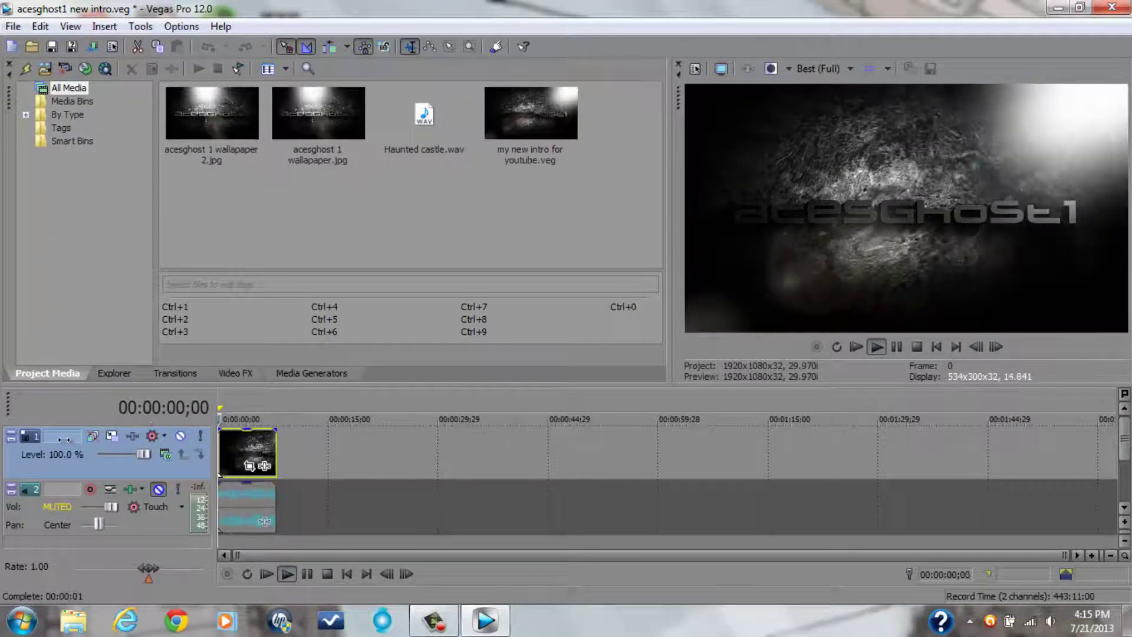
key("k")
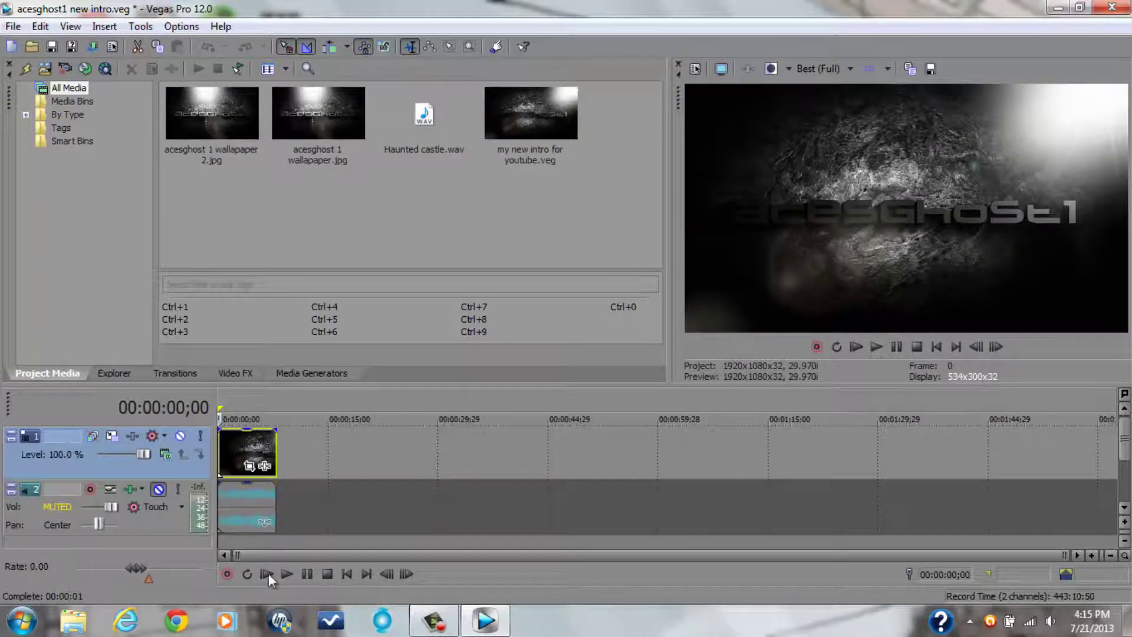
Step: Play the intro from the start, pause it and place the playhead at 00:00:03;08
left_click(286, 574)
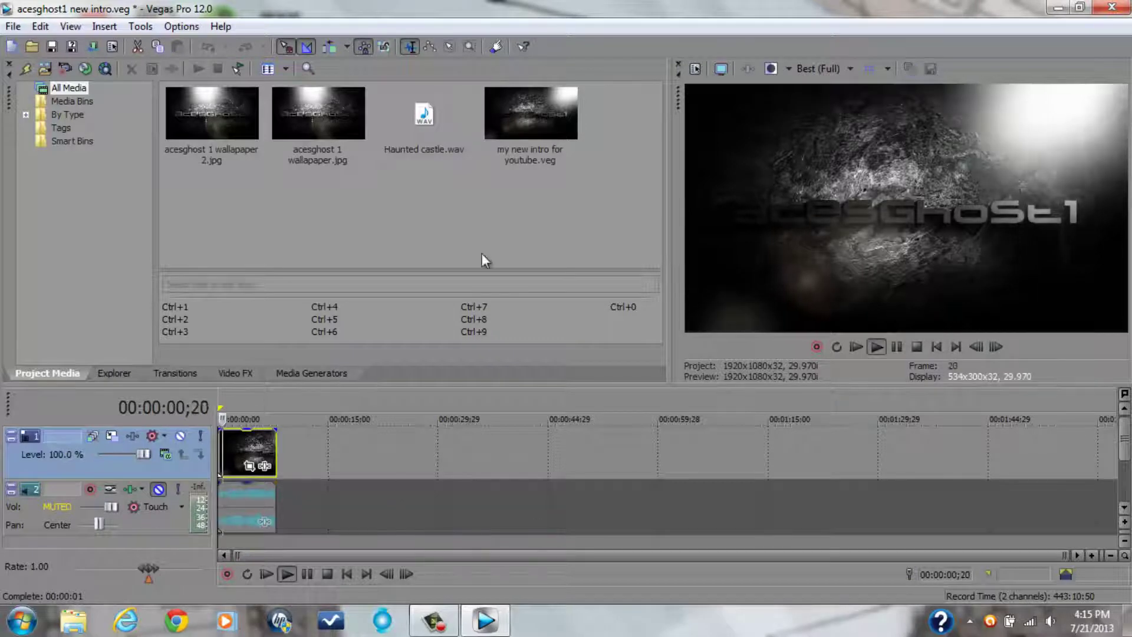
left_click(306, 574)
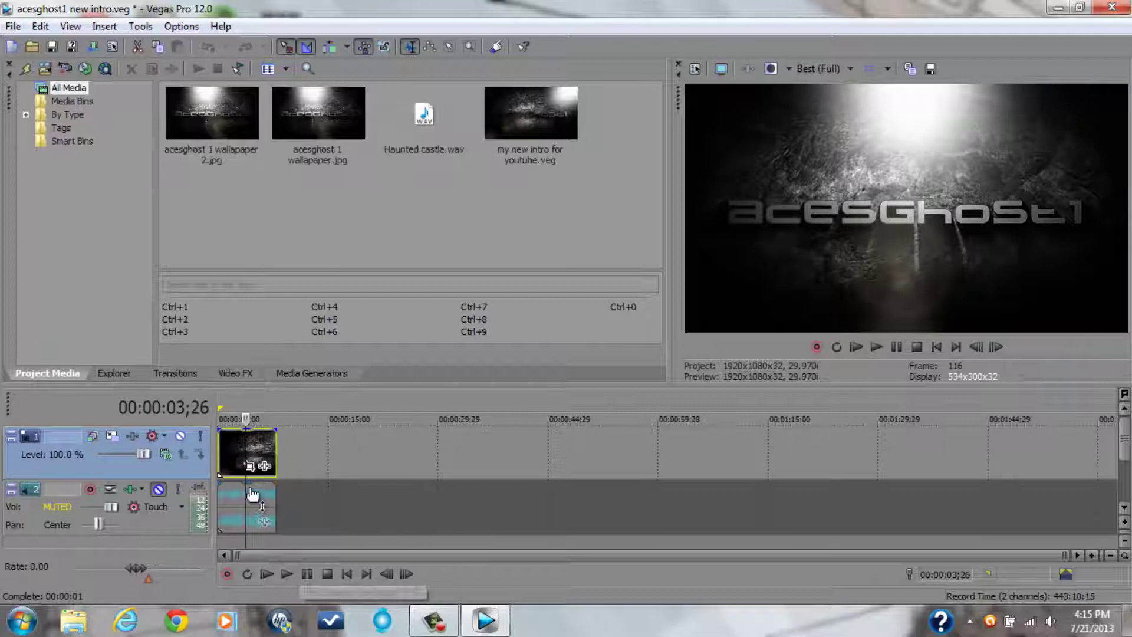
left_click_drag(246, 443, 241, 445)
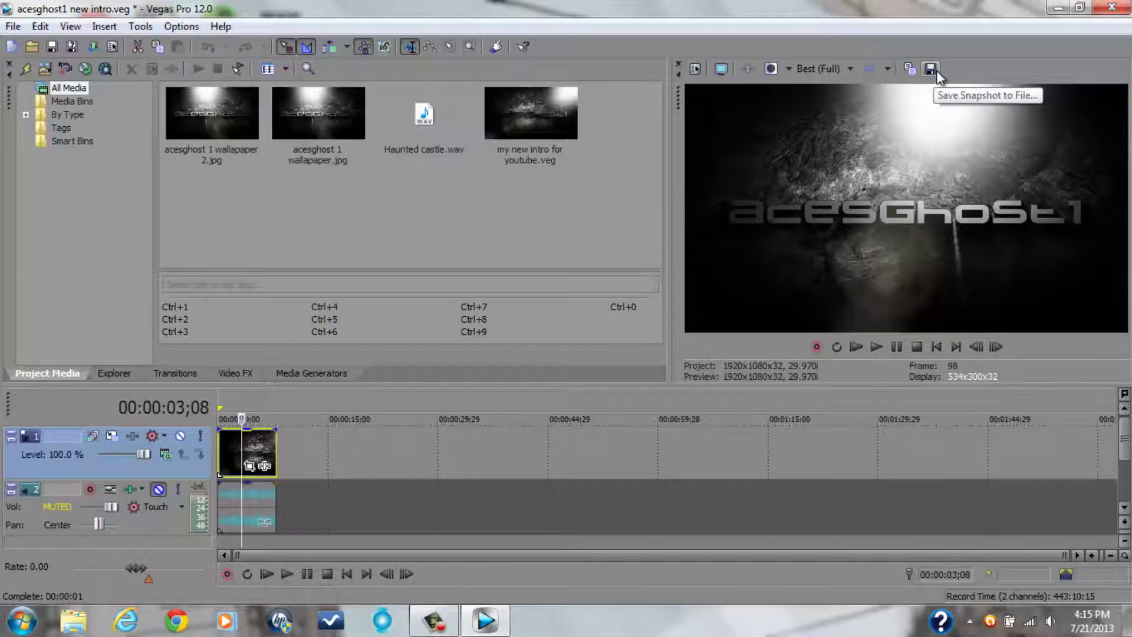
Step: Save the current preview frame to My Documents as a JPG snapshot named "acesghost1 wallpaper ps3"
left_click(887, 71)
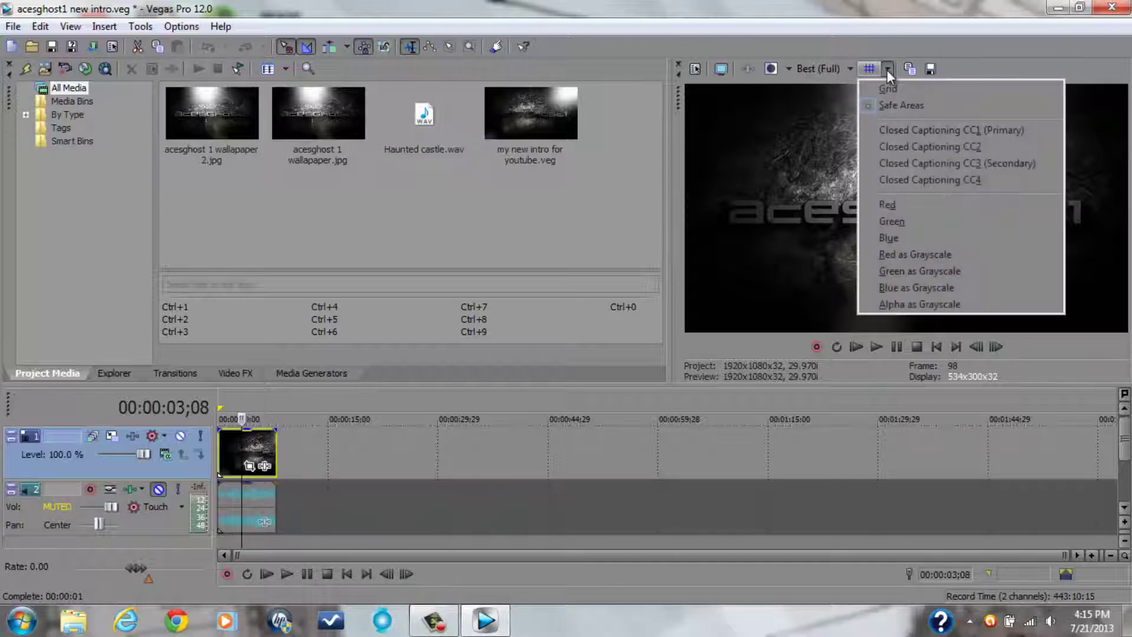
left_click(887, 70)
left_click(931, 69)
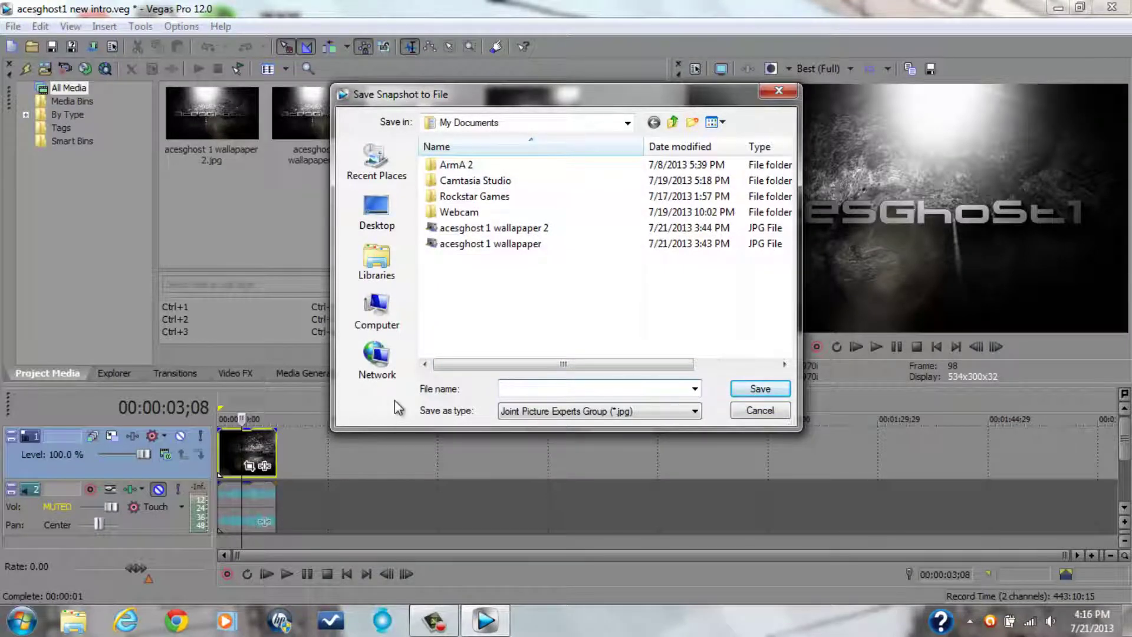
type("acesgho")
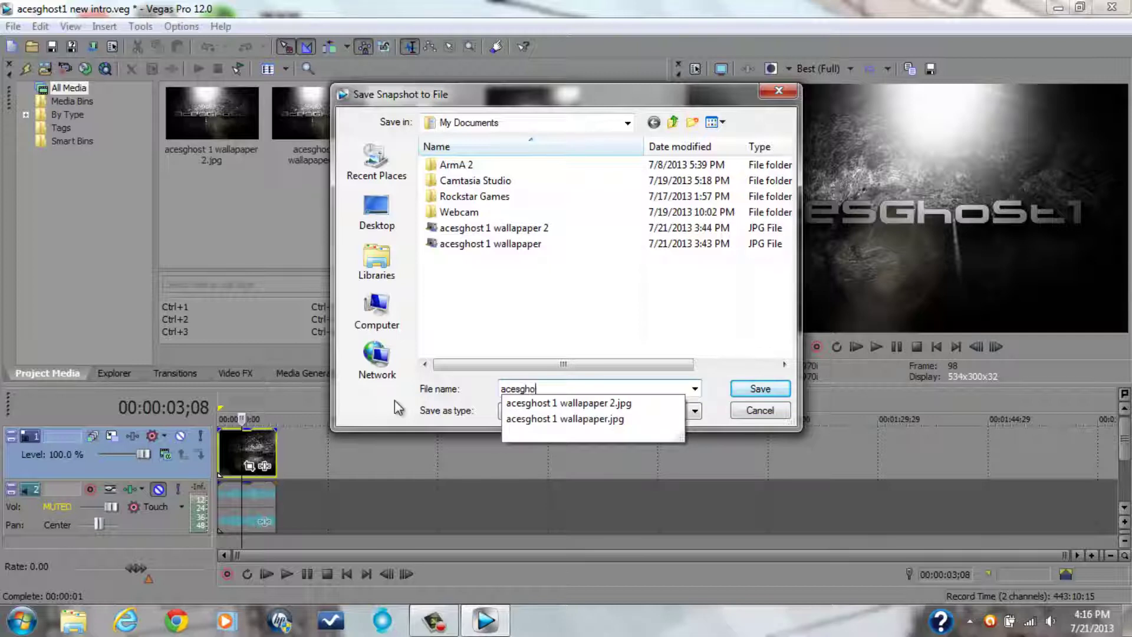
type("st1 wallpaper ps3")
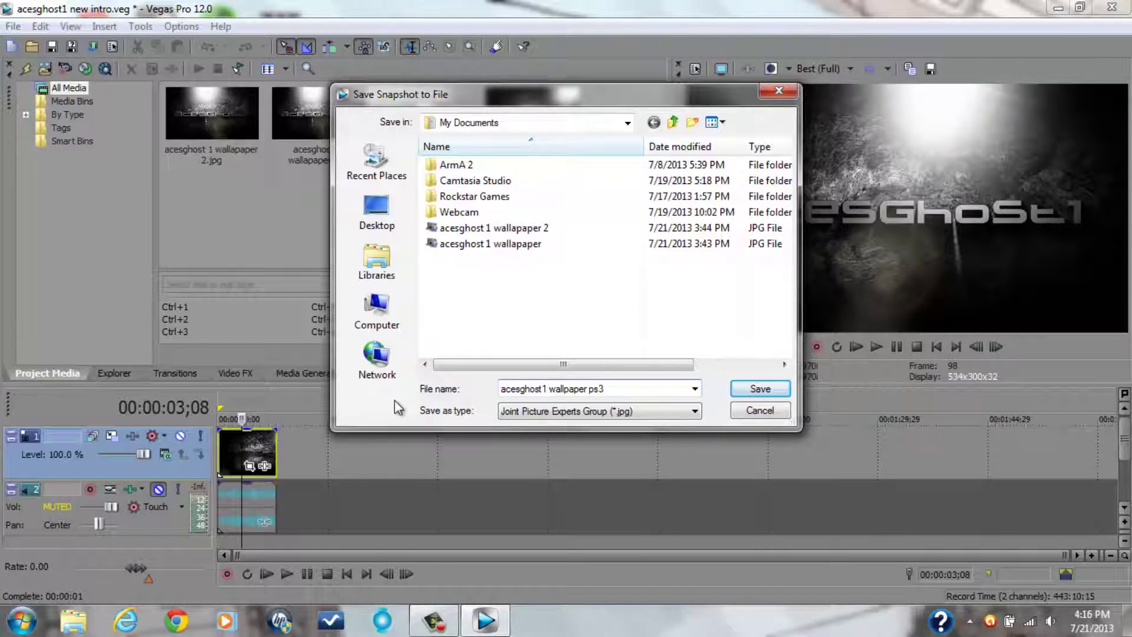
left_click(755, 391)
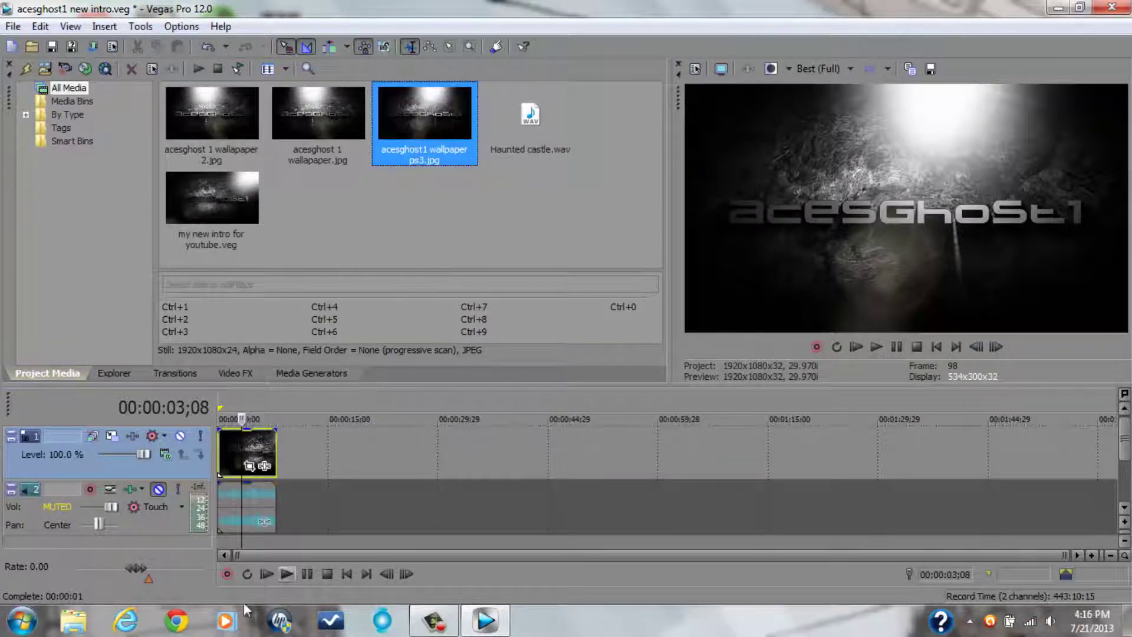
Step: Unmute the audio track and play a short part of the intro
left_click(158, 489)
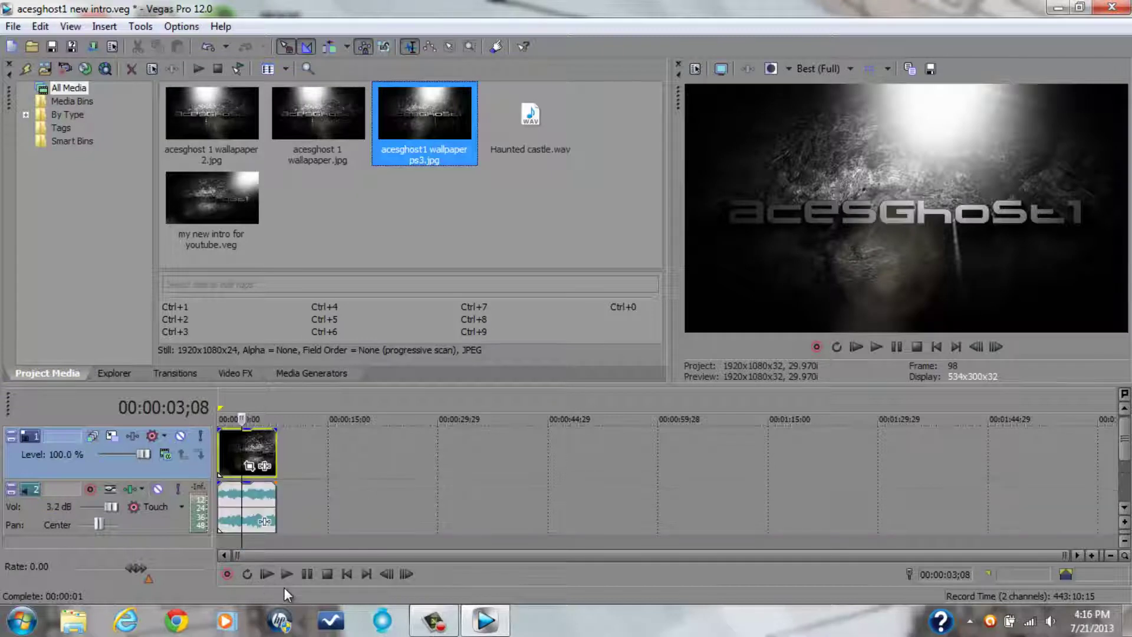
left_click(287, 574)
left_click(307, 573)
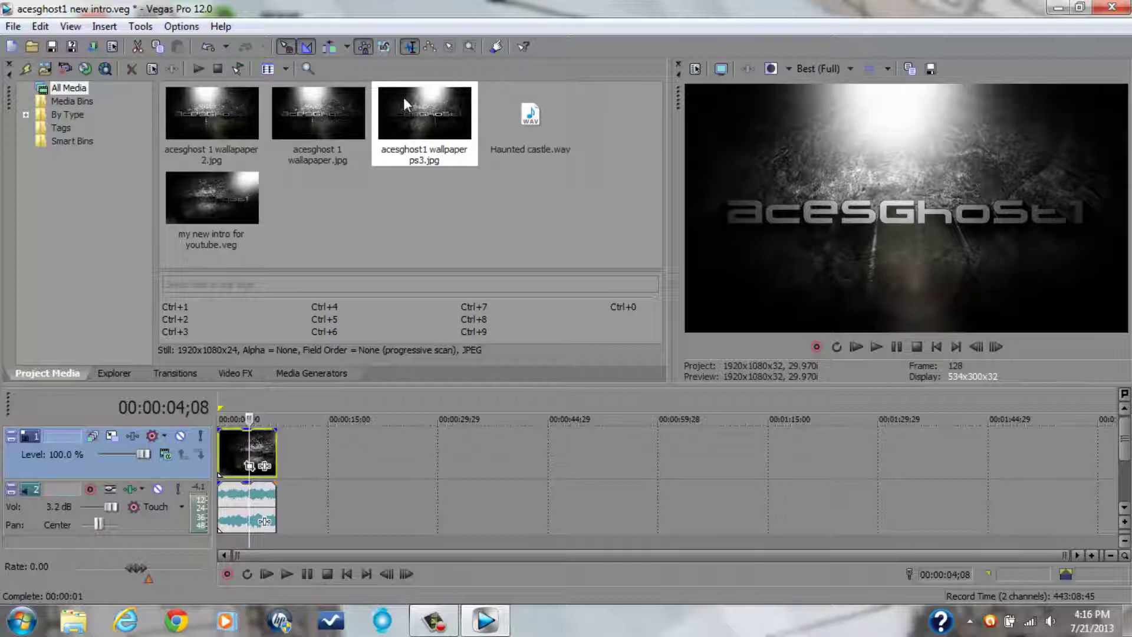
Step: Add acesghost1 wallpaper ps3.jpg to the video track and undo the insertion
double_click(406, 113)
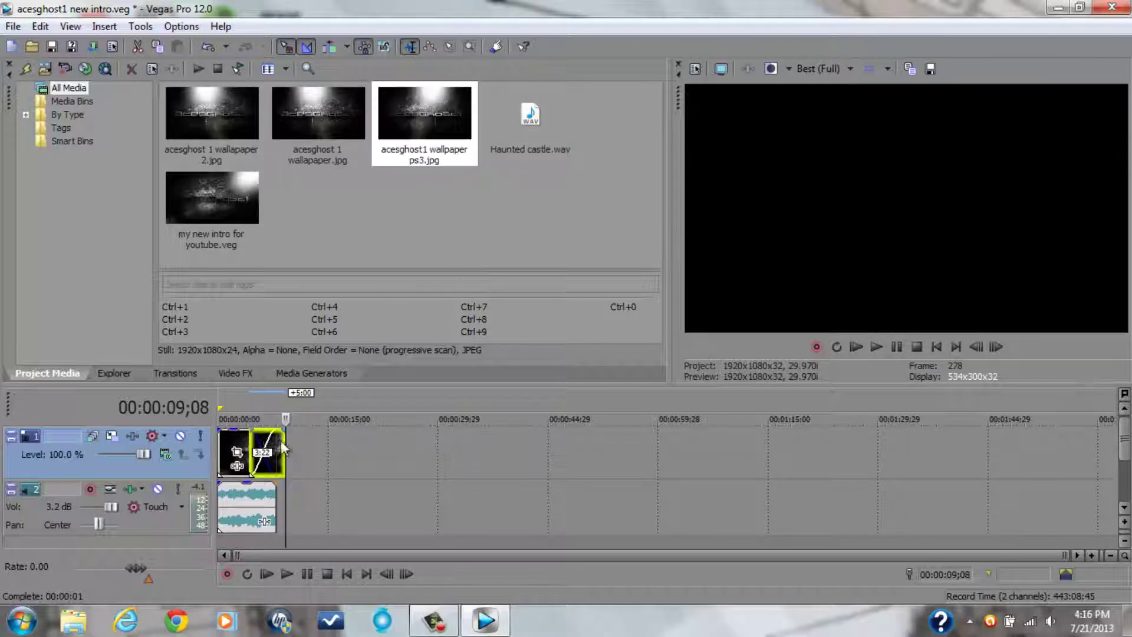
left_click(203, 48)
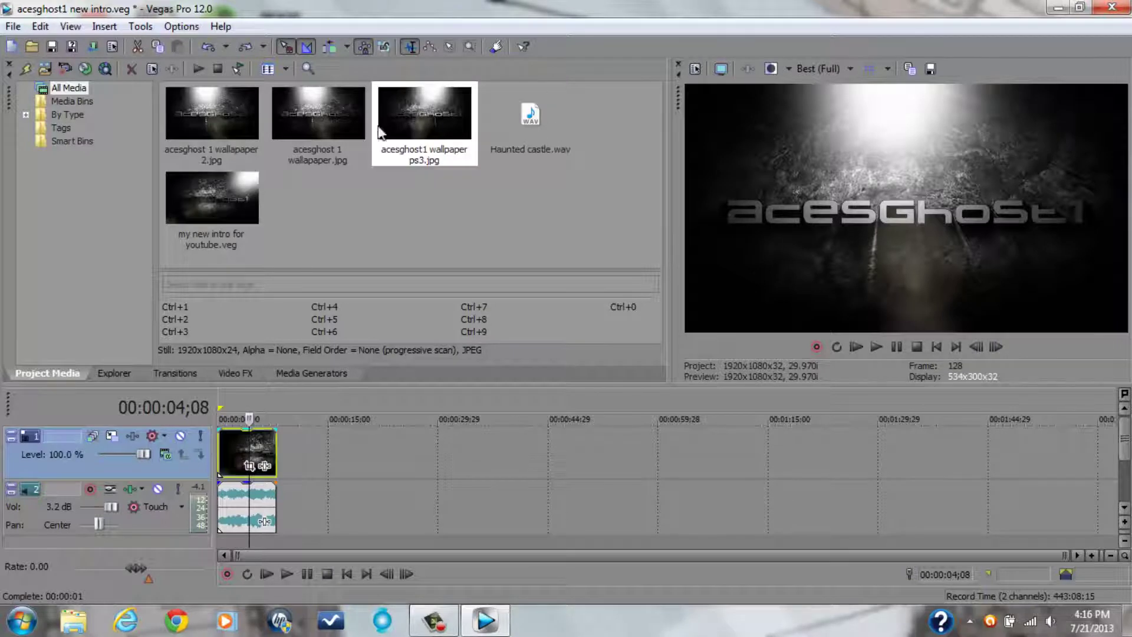
left_click(416, 171)
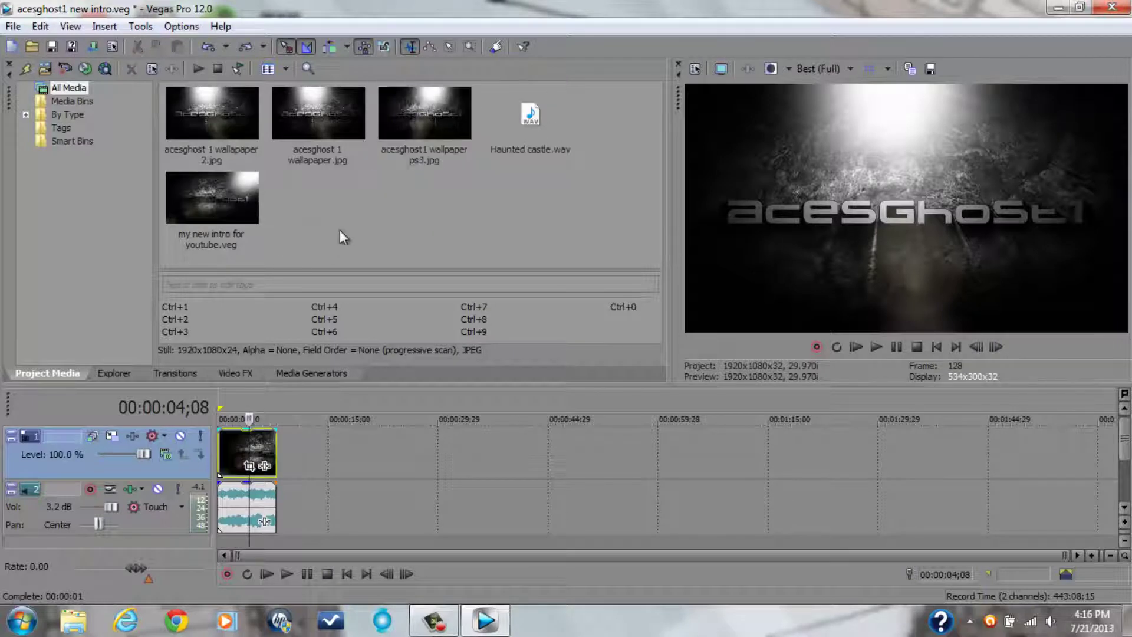
left_click(426, 116)
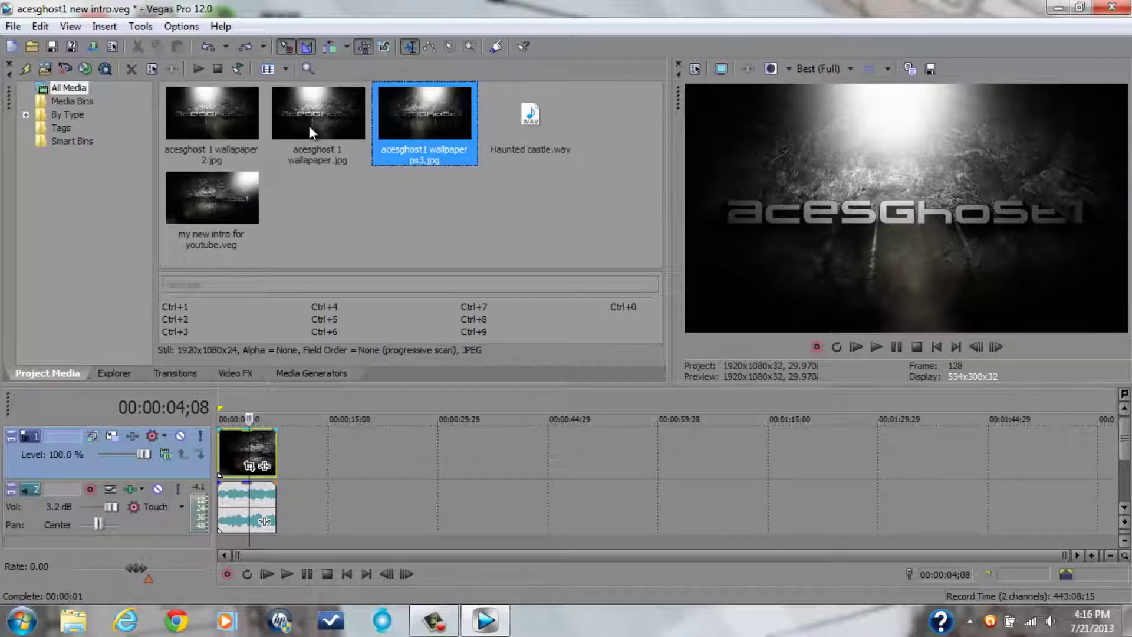
left_click(487, 418)
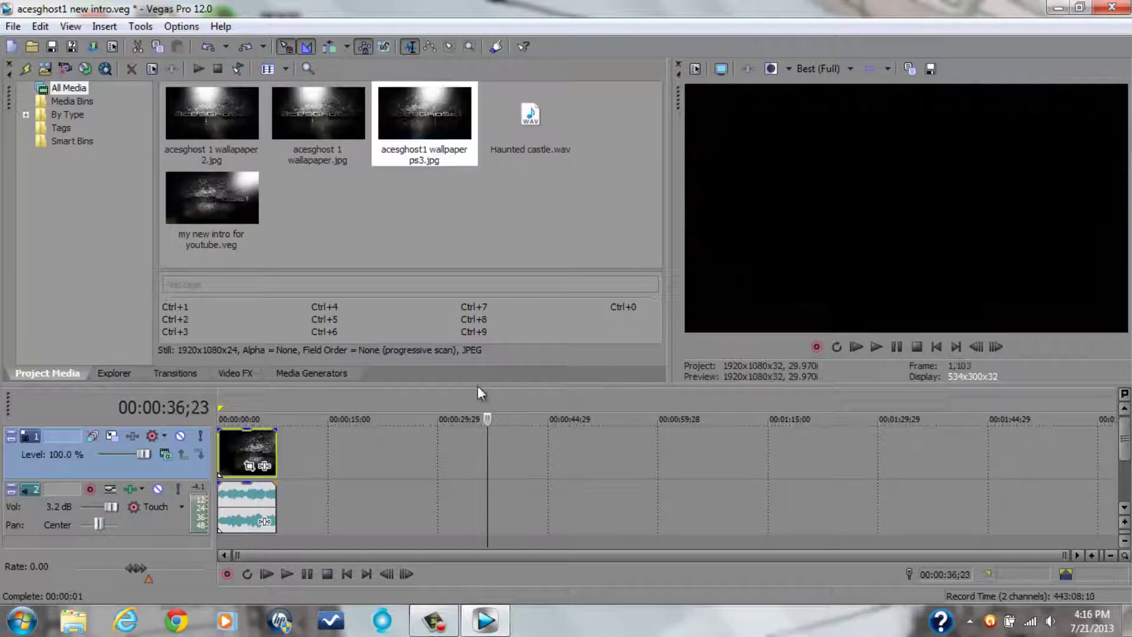
left_click_drag(490, 480, 219, 479)
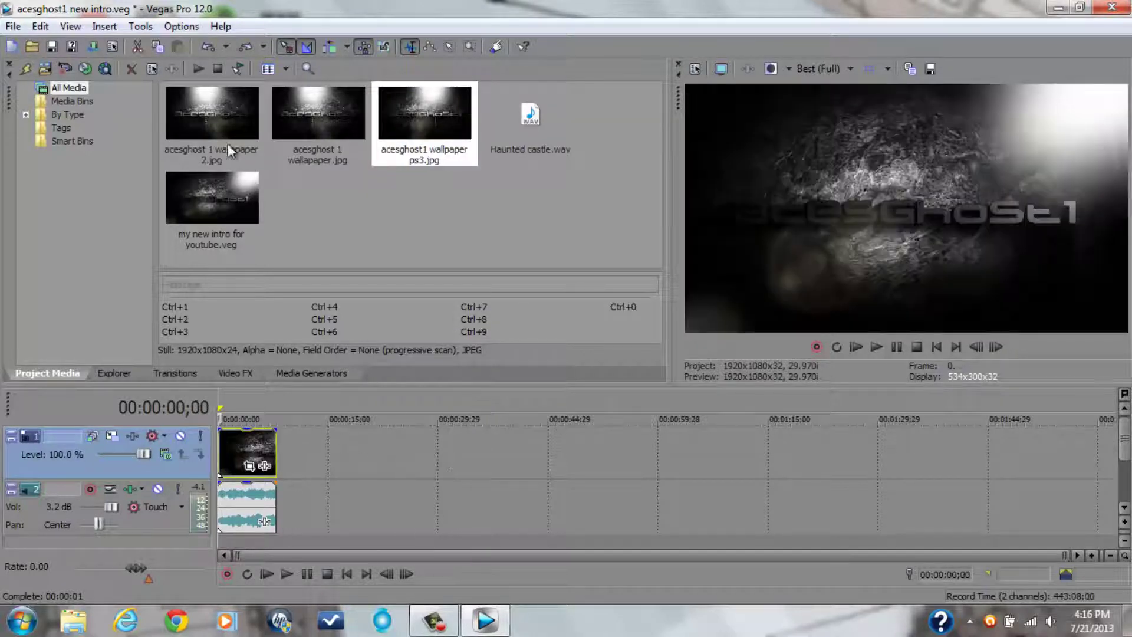
right_click(424, 134)
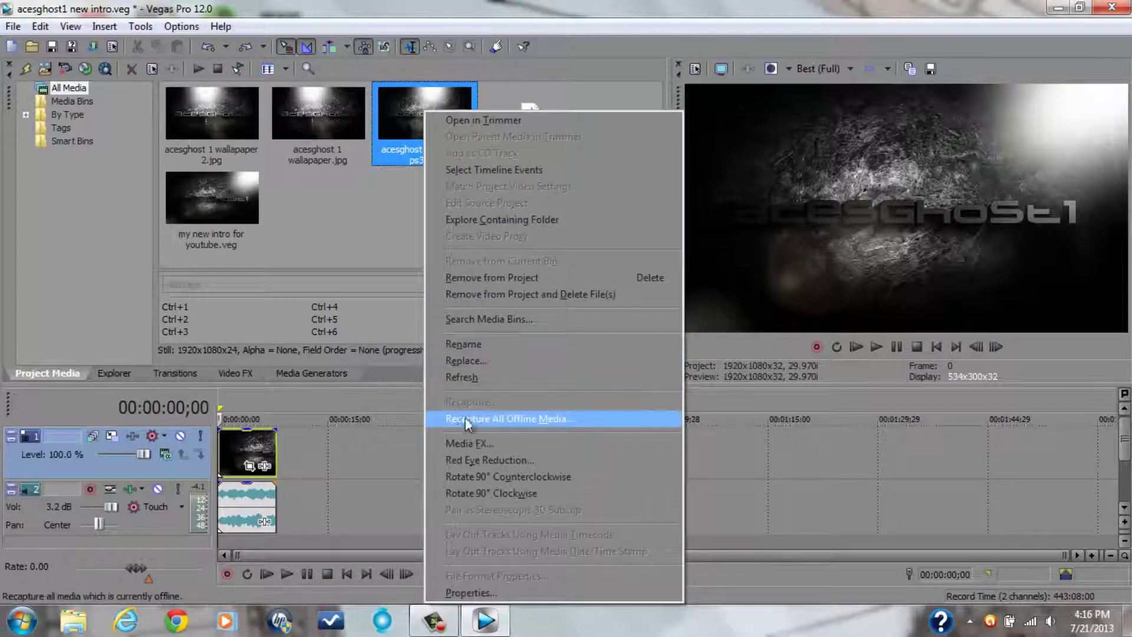
left_click(352, 211)
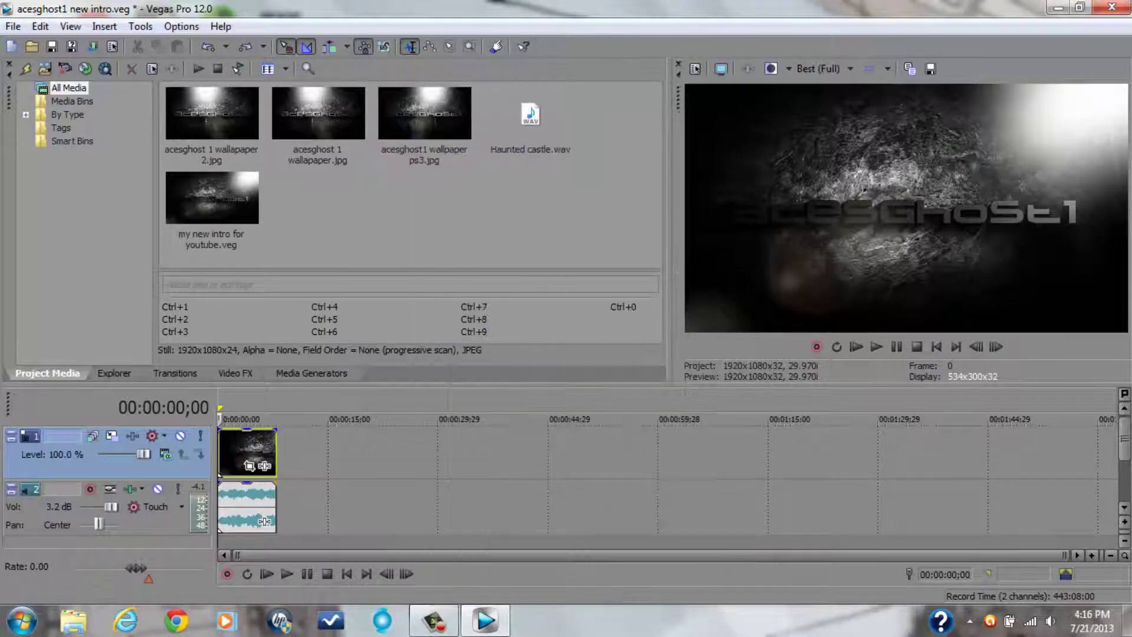
Step: Close Vegas Pro without saving the project changes and open the Documents library
left_click(1123, 10)
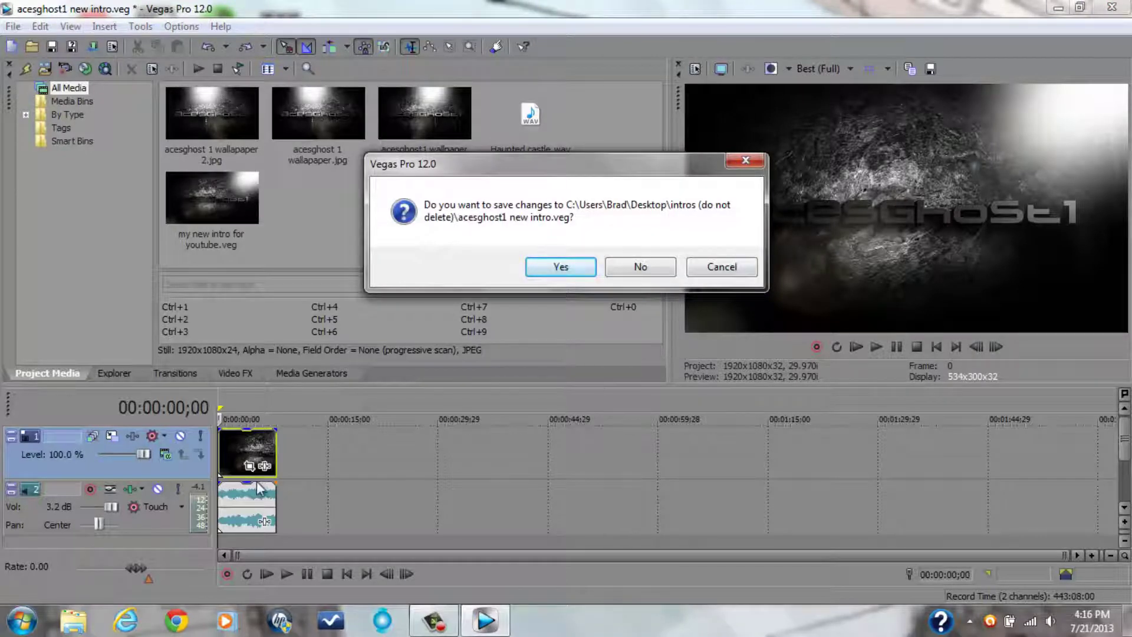
left_click(653, 270)
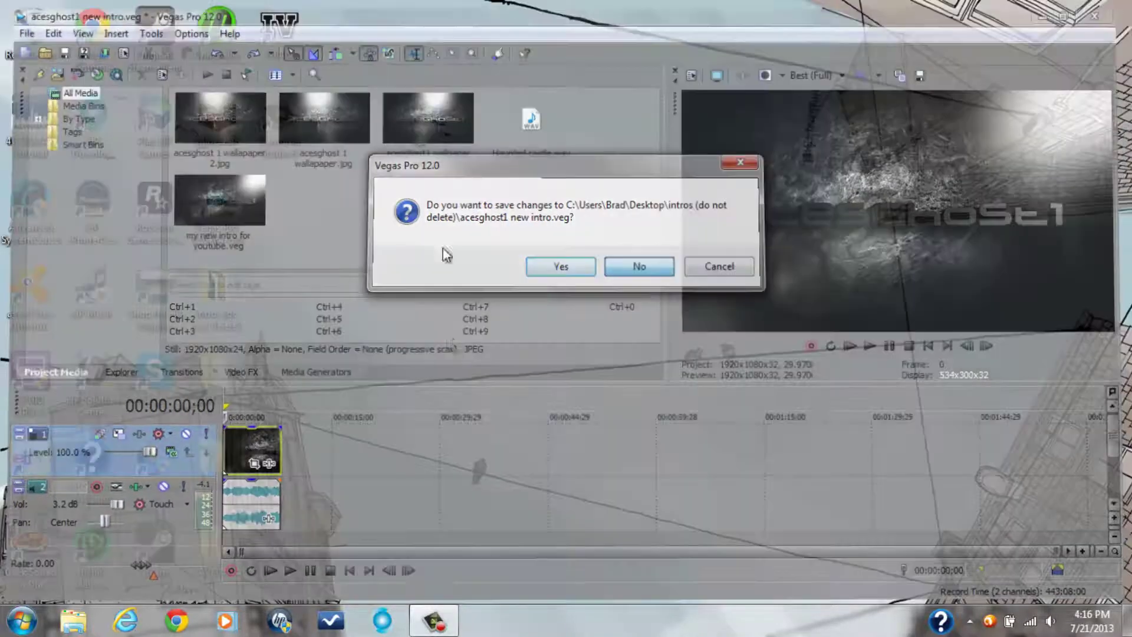
key("super")
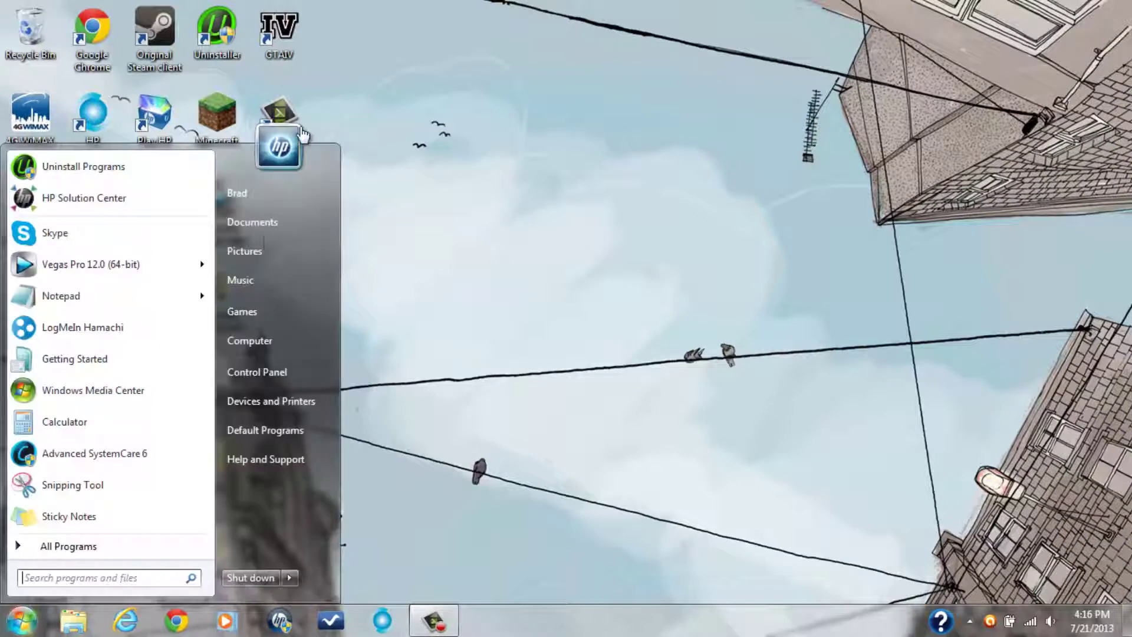
left_click(277, 220)
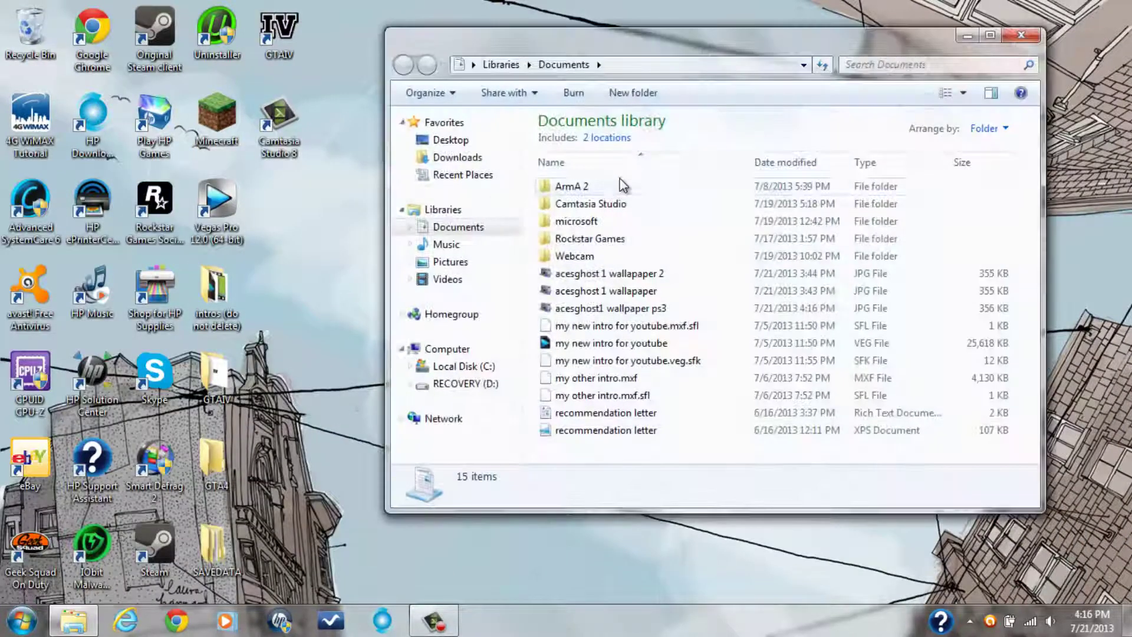
Step: View the acesghost1 wallpaper ps3 image full screen from the Documents library and close the viewer
left_click(637, 273)
left_click(637, 380)
left_click(682, 291)
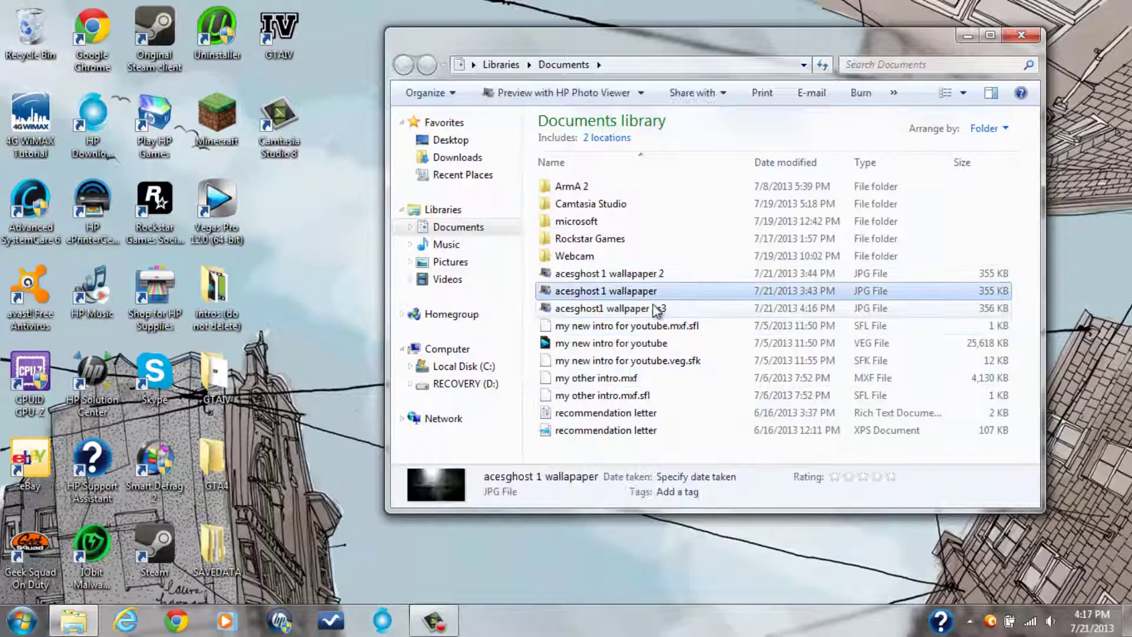
left_click(660, 309)
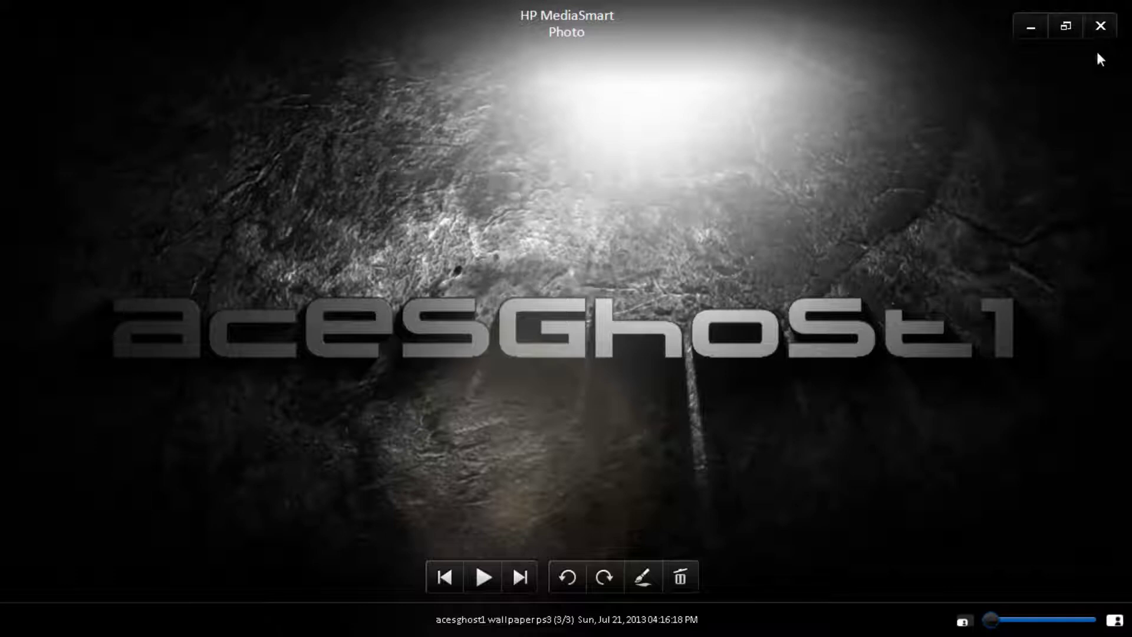
left_click(1101, 27)
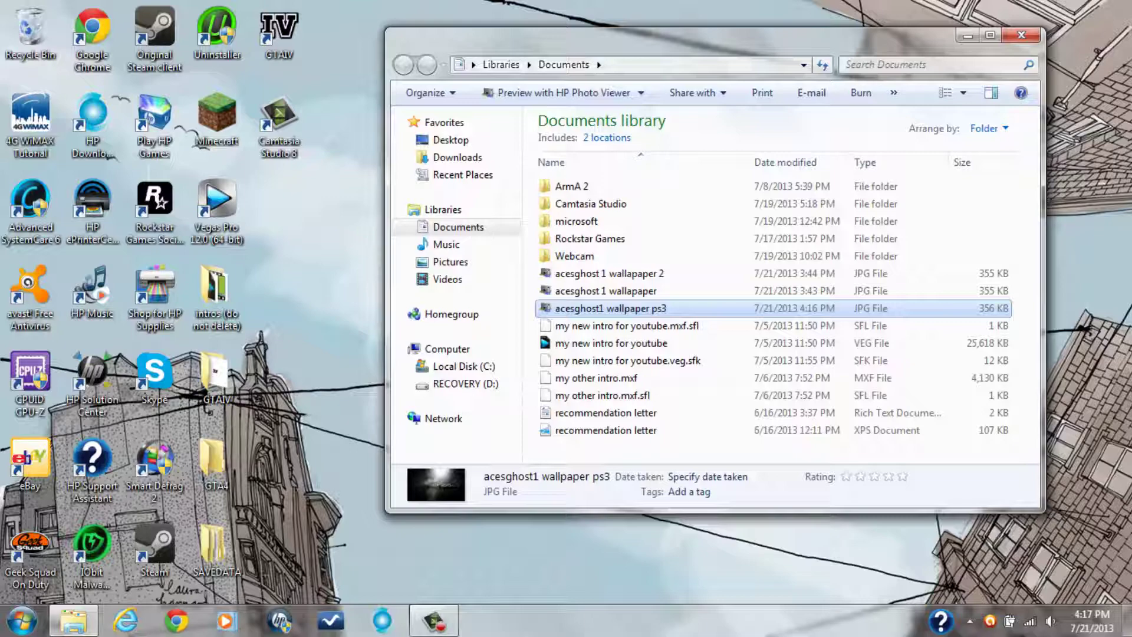
Step: Open Removable Disk (F:) in a folder window beside the Documents library and enter its PS3 folder
left_click(548, 419)
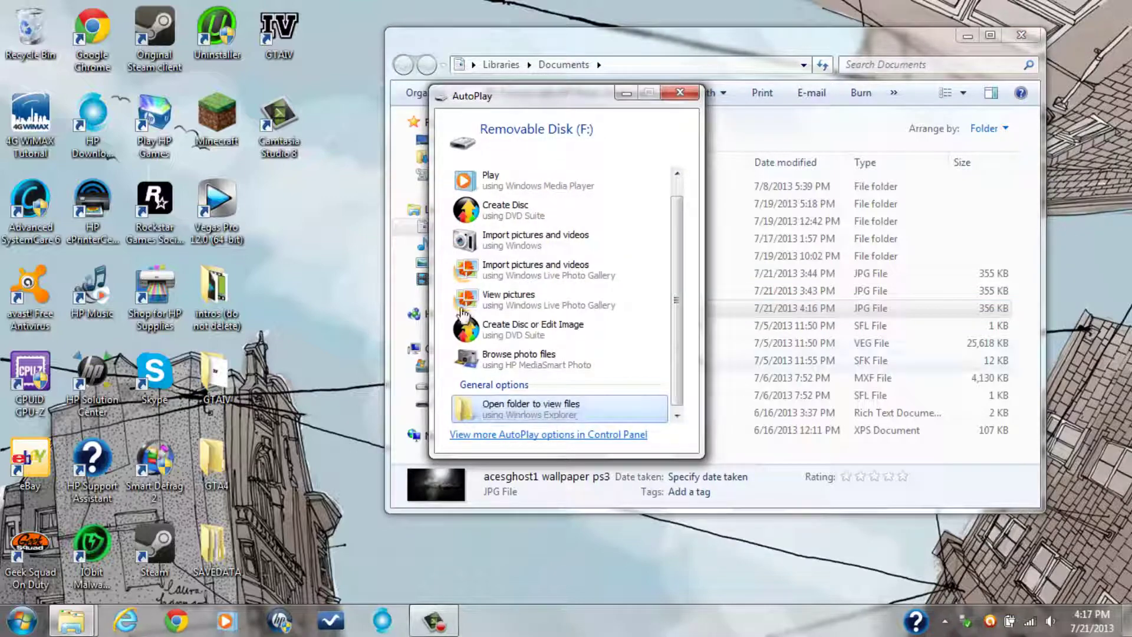
left_click_drag(606, 59, 191, 102)
double_click(203, 208)
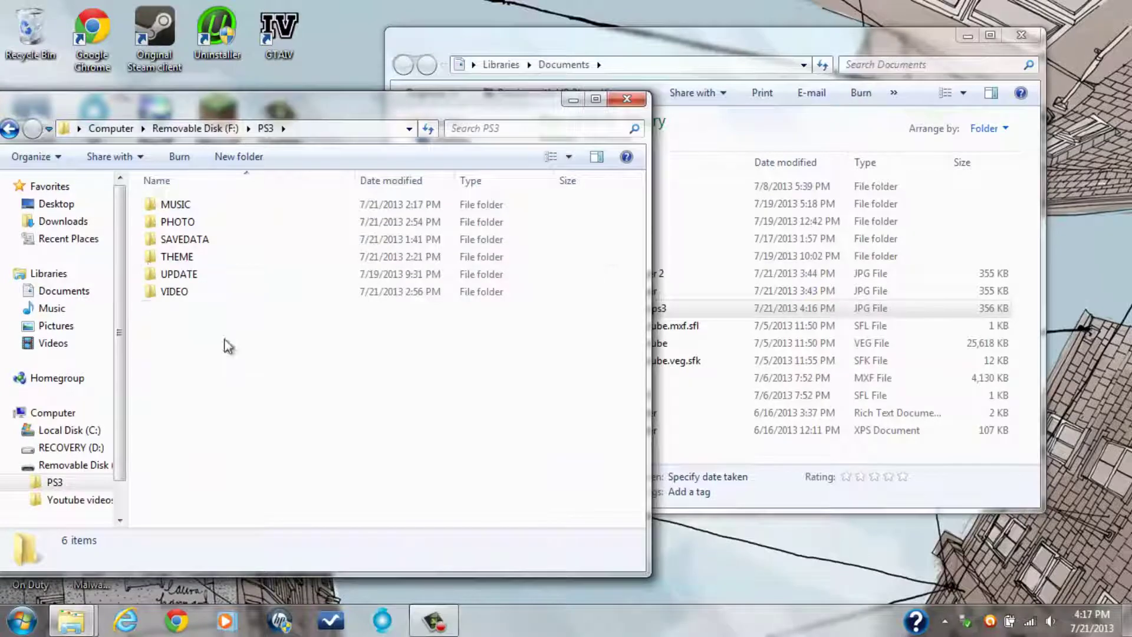
left_click_drag(267, 372, 199, 142)
left_click(258, 354)
left_click(200, 263)
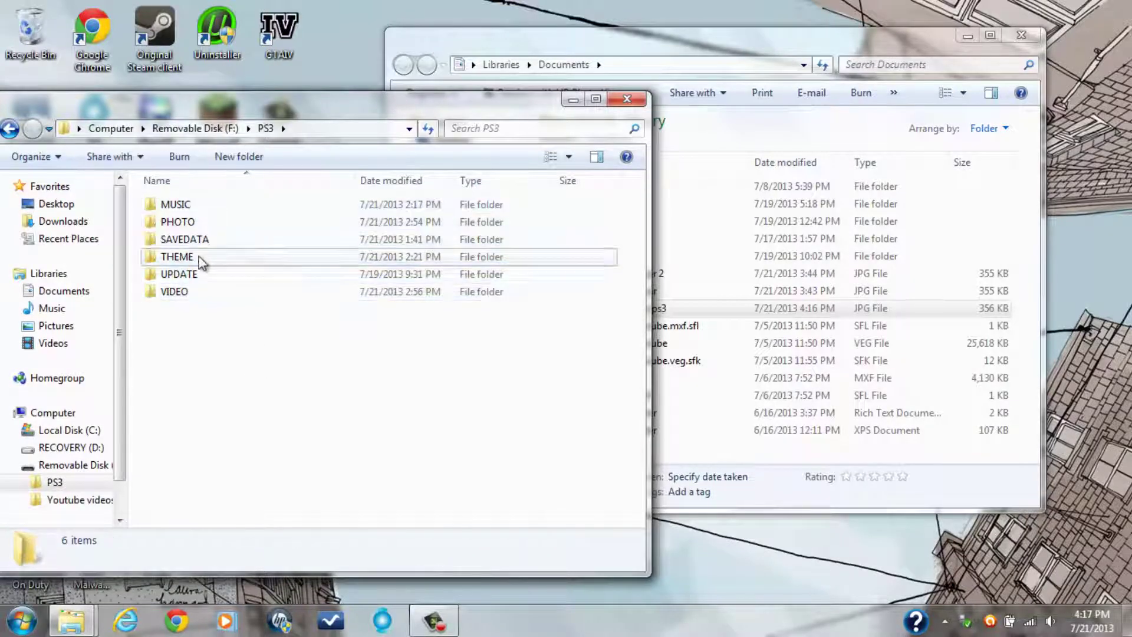
left_click_drag(224, 326, 215, 194)
left_click(251, 324)
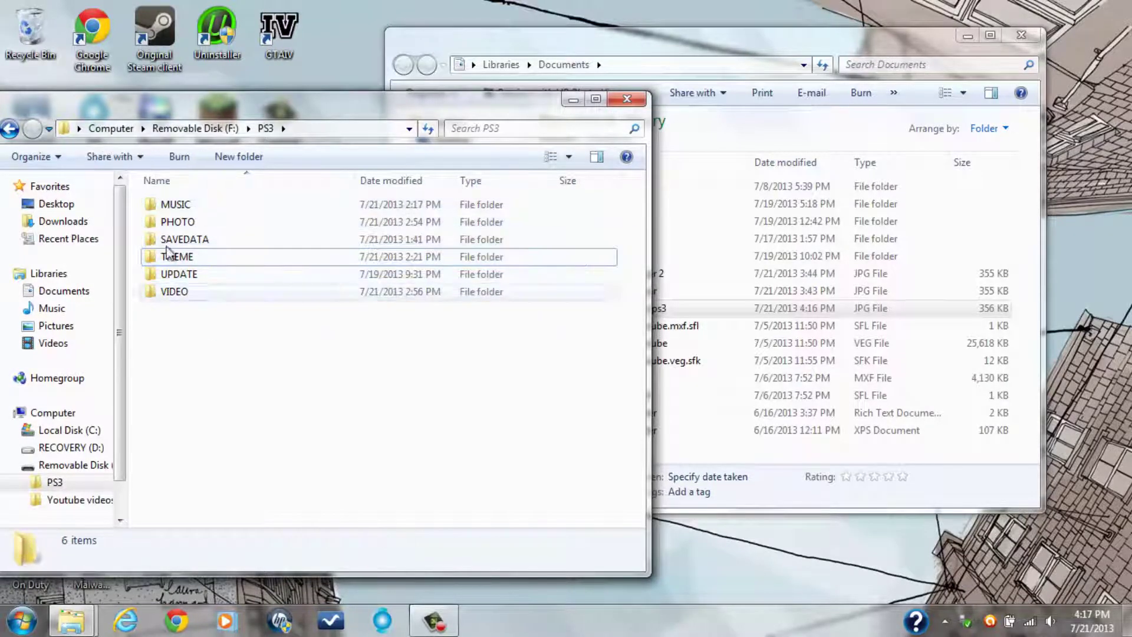
Step: Return to the root of Removable Disk (F:) and copy its PS3 folder to the desktop
left_click(8, 129)
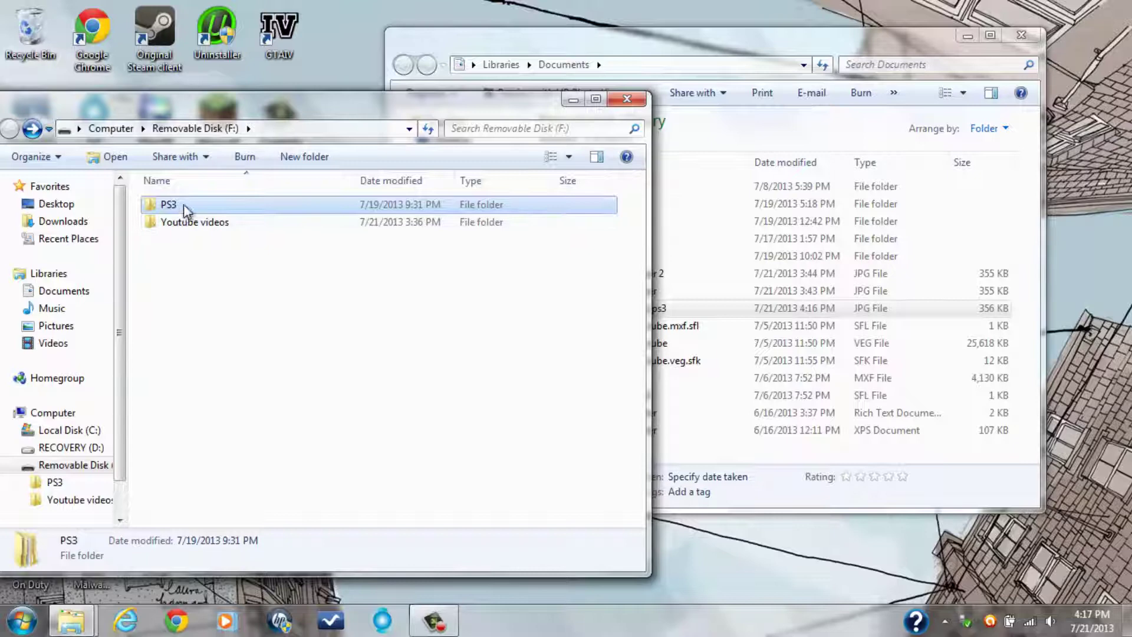
left_click_drag(188, 210, 330, 38)
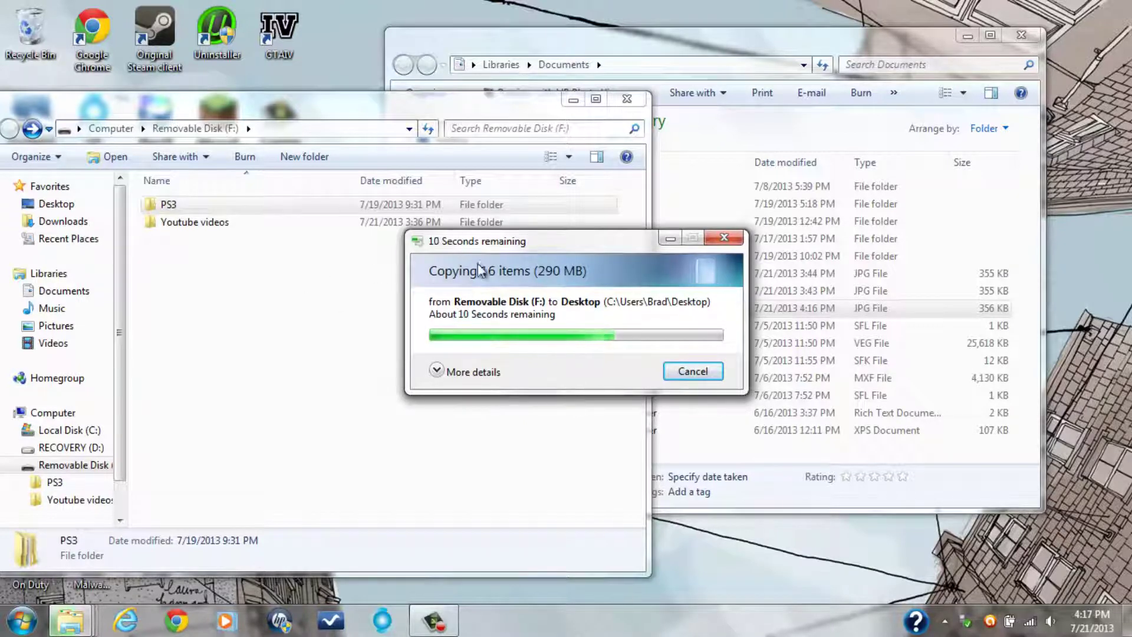
left_click_drag(414, 256, 350, 114)
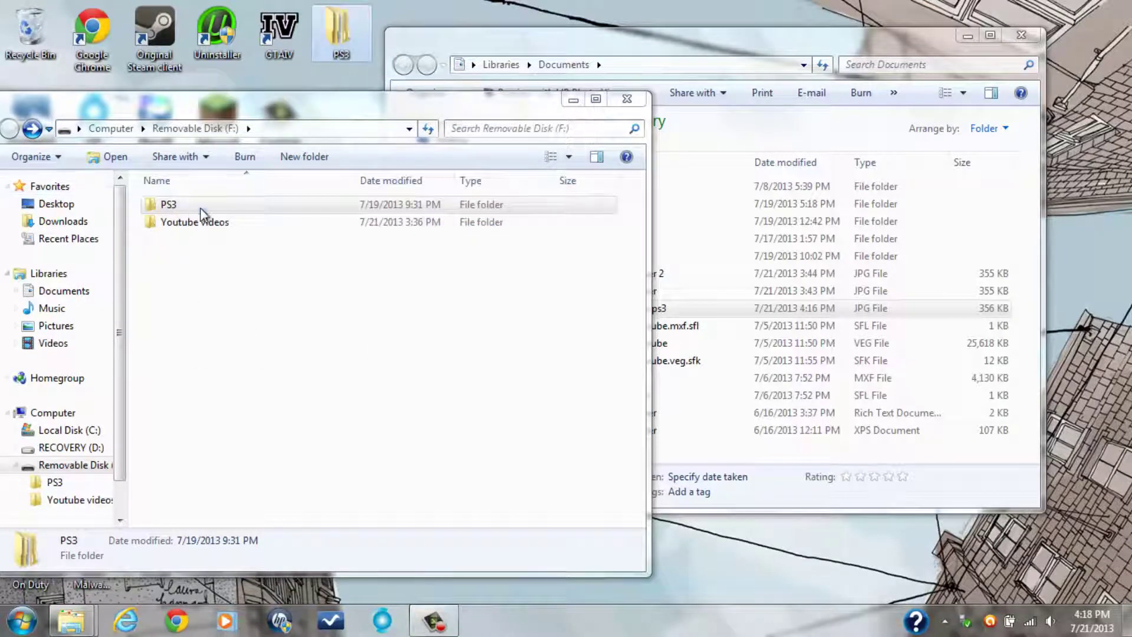
Step: Permanently delete the PS3 folder from Removable Disk (F:)
left_click(220, 210)
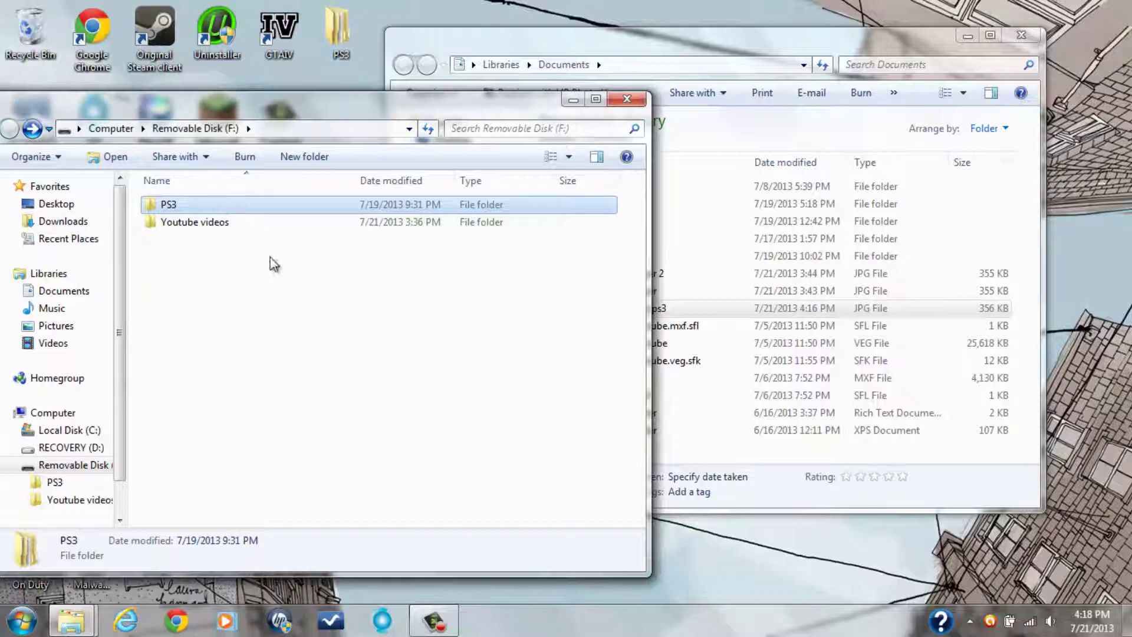
right_click(162, 204)
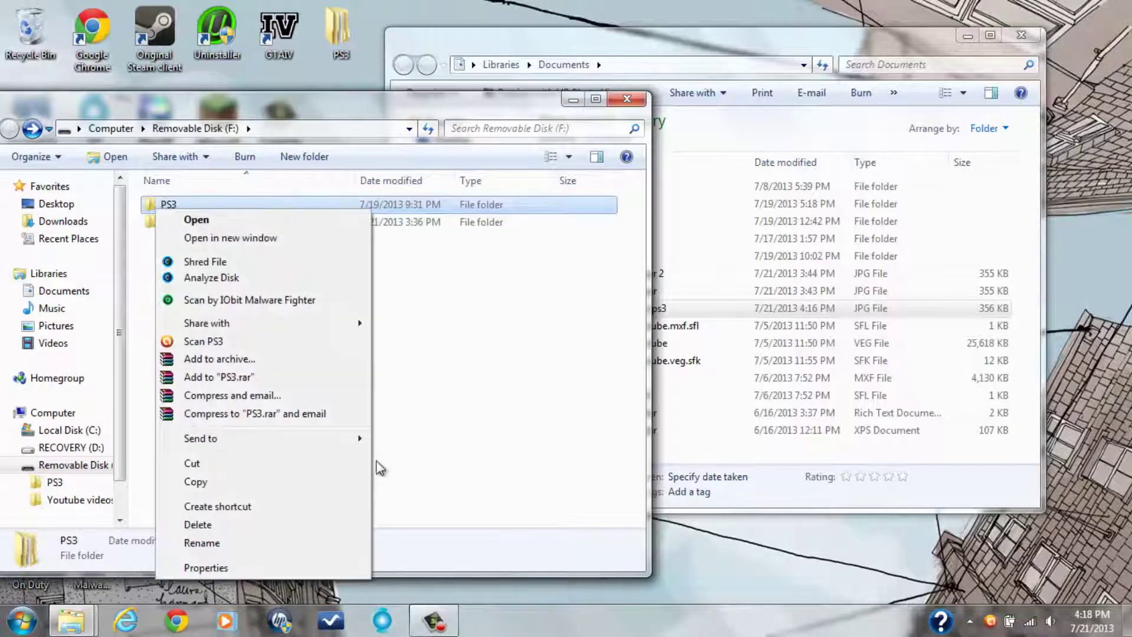
left_click(222, 525)
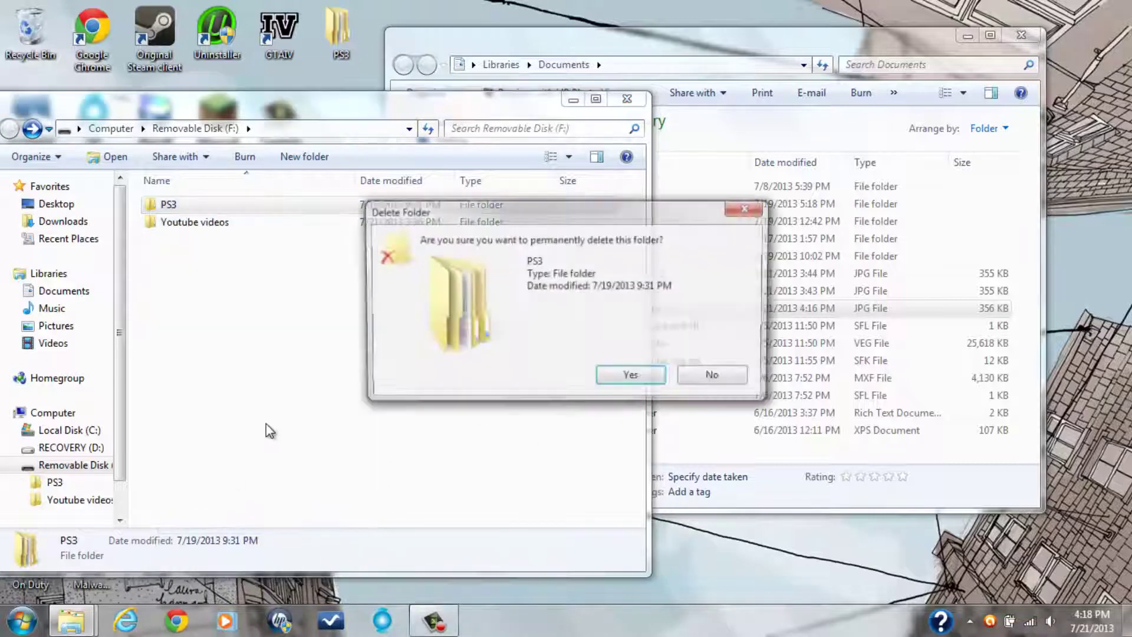
left_click(632, 379)
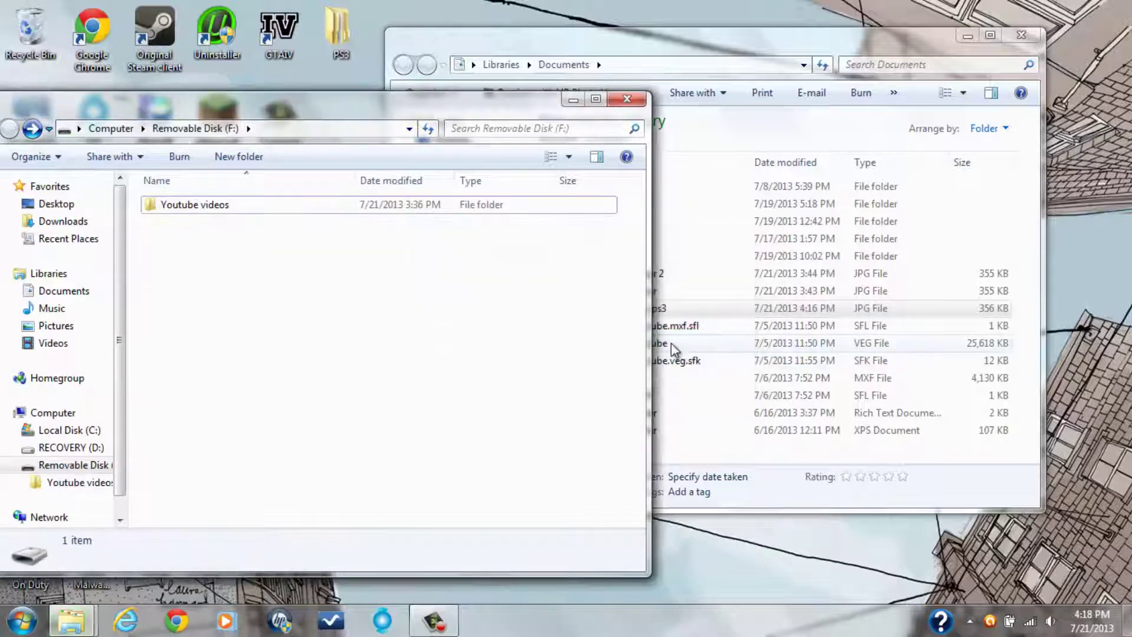
left_click(234, 204)
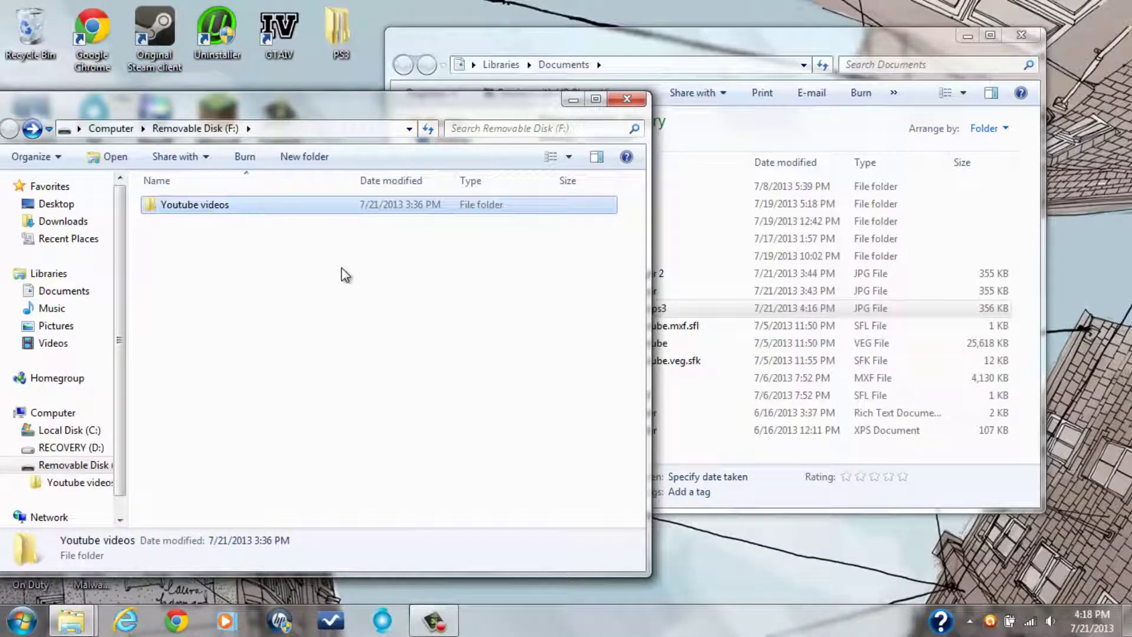
double_click(232, 208)
left_click(10, 130)
left_click(333, 328)
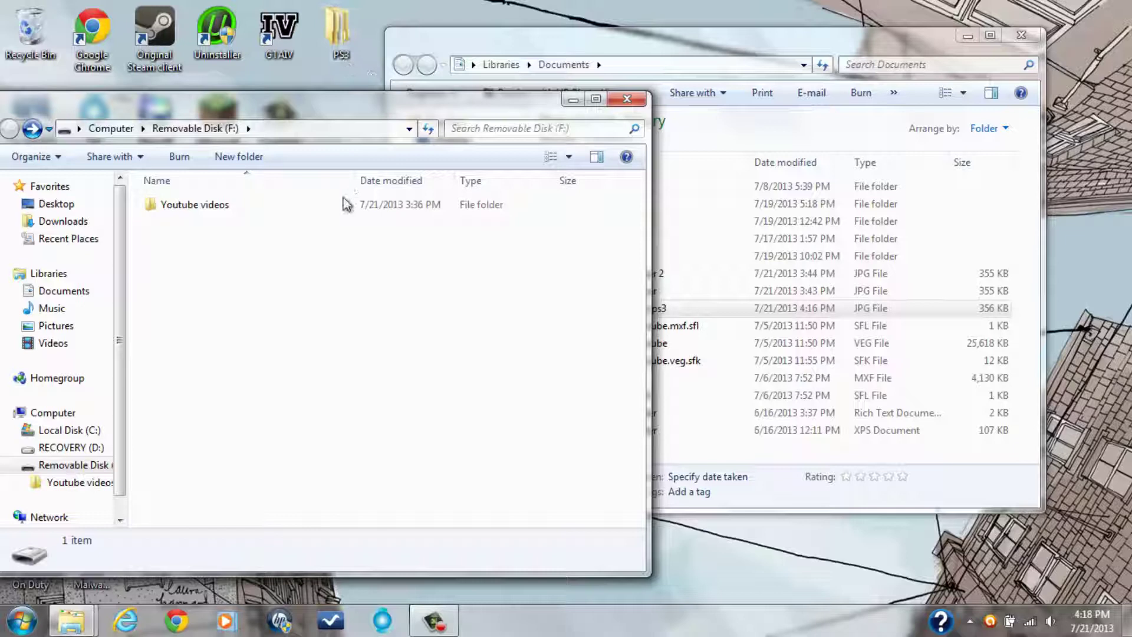
left_click(244, 214)
left_click(285, 293)
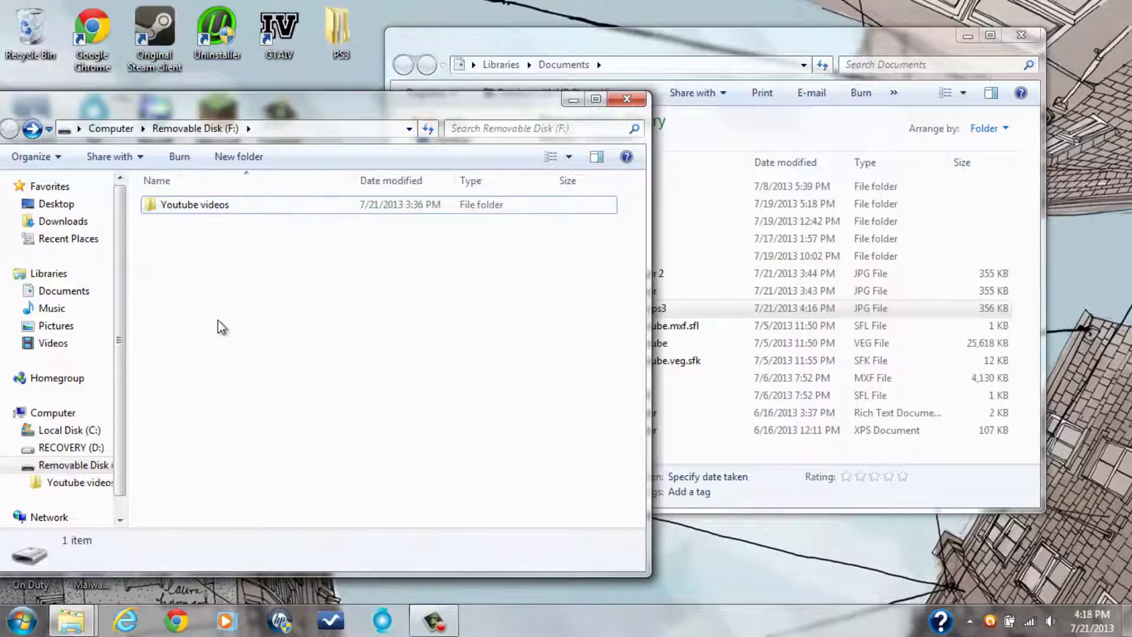
left_click_drag(231, 338, 210, 190)
left_click(300, 277)
Step: Create a PS3 folder on Removable Disk (F:), add a PHOTO folder inside it, and open the PHOTO folder
left_click(246, 158)
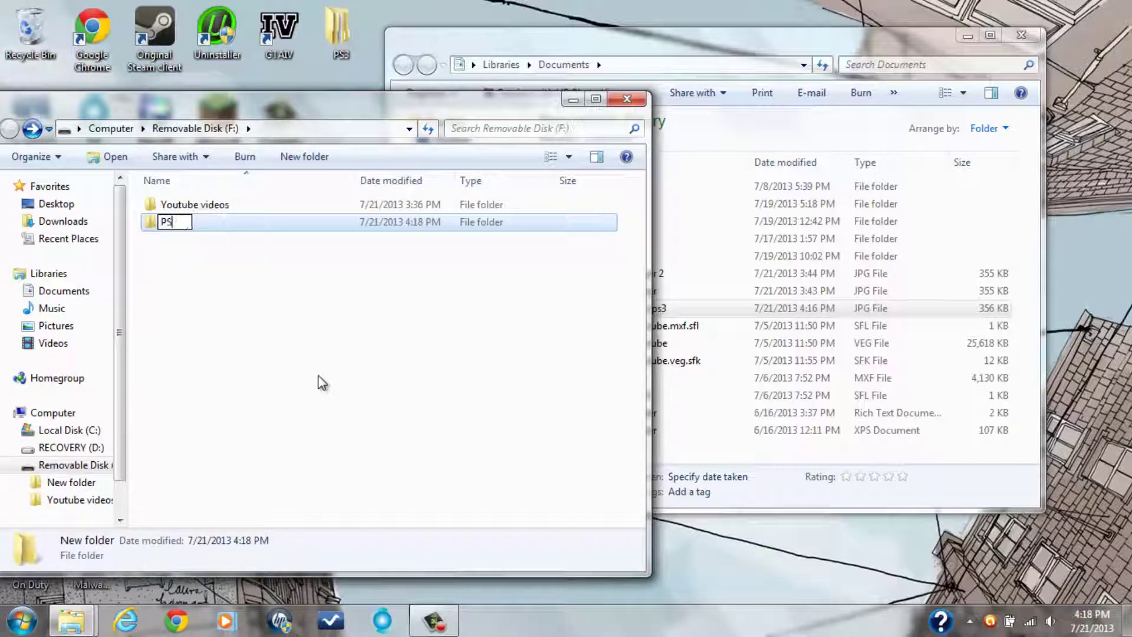
double_click(196, 229)
right_click(370, 262)
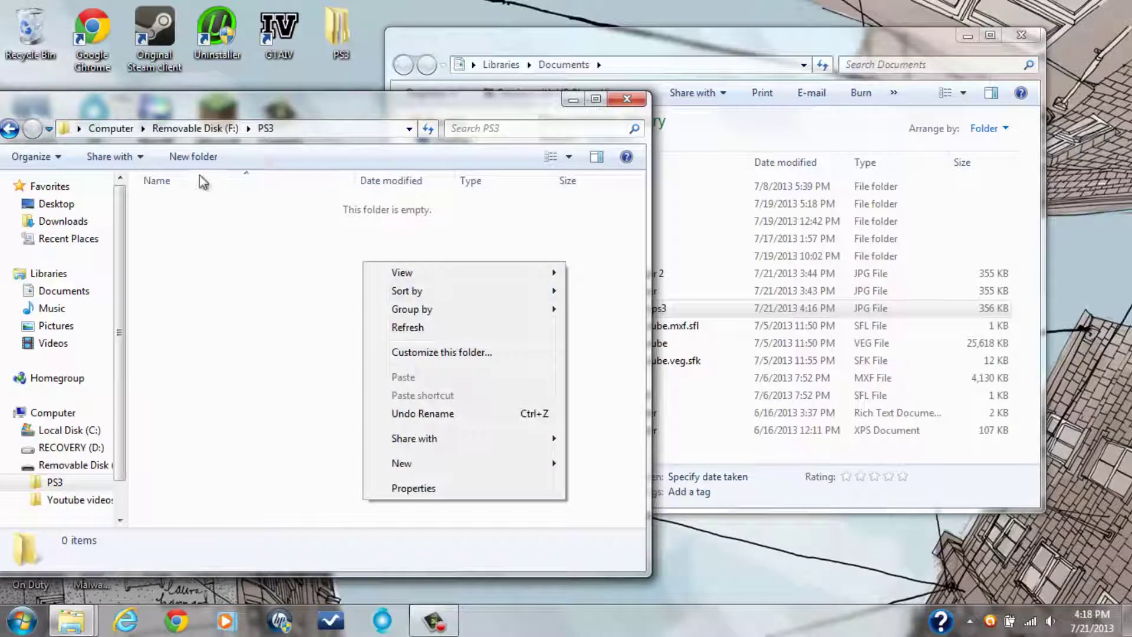
left_click(193, 157)
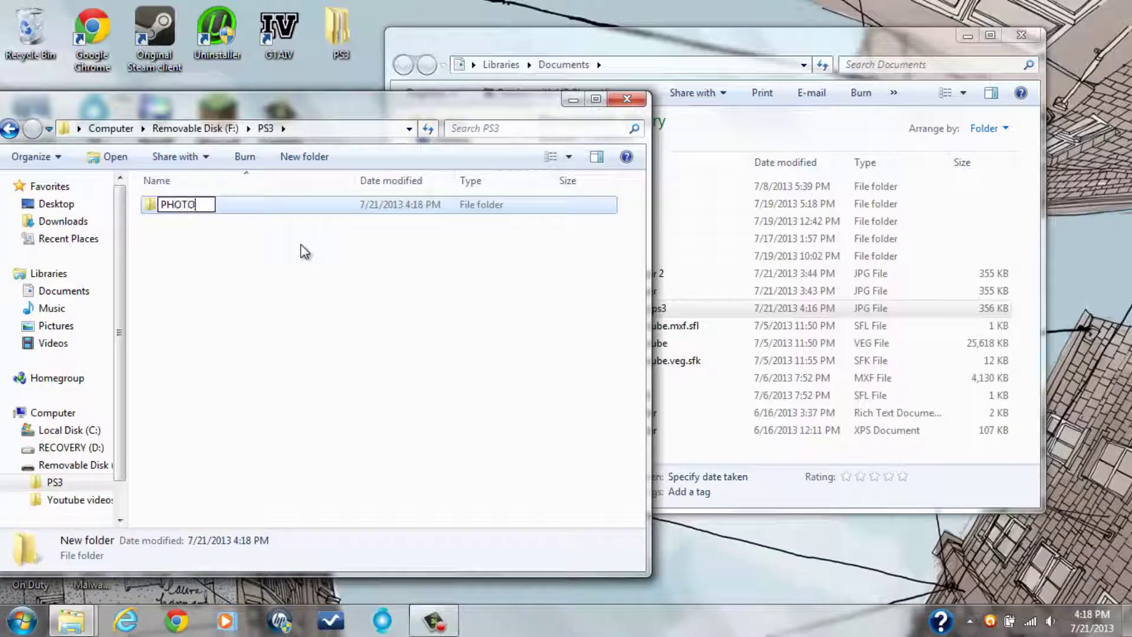
key("Return")
double_click(215, 214)
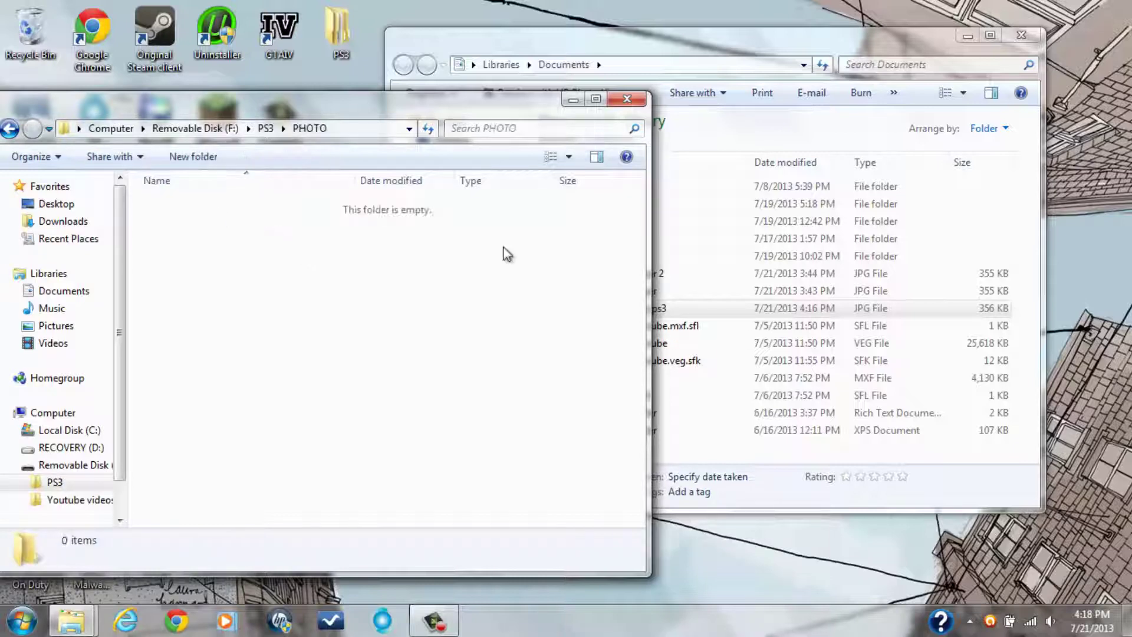
Step: Copy the acesghost1 wallpaper ps3 image from the Documents library into the PHOTO folder on the removable disk
left_click(699, 295)
left_click_drag(690, 313, 614, 308)
left_click_drag(300, 326, 270, 323)
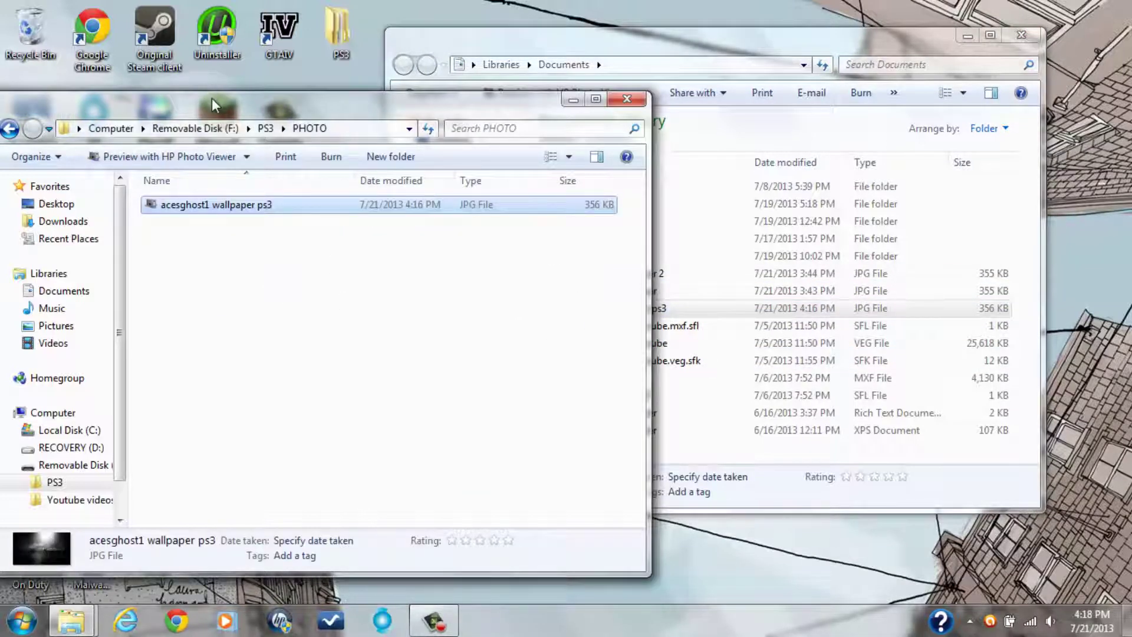
left_click_drag(272, 108, 521, 127)
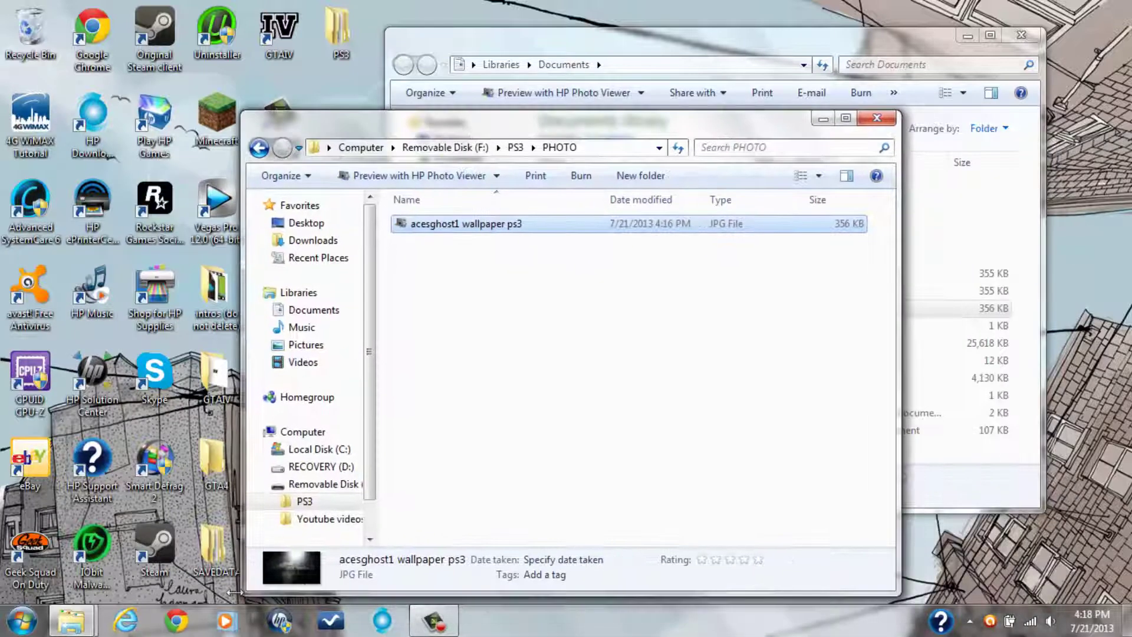
mouse_move(436, 633)
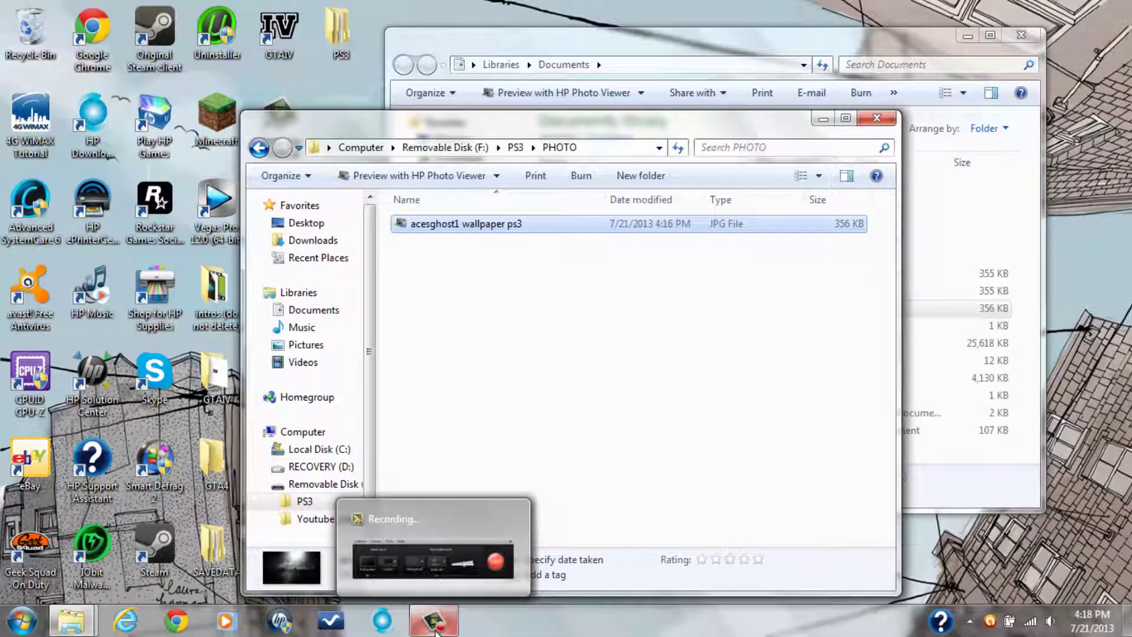
left_click(454, 563)
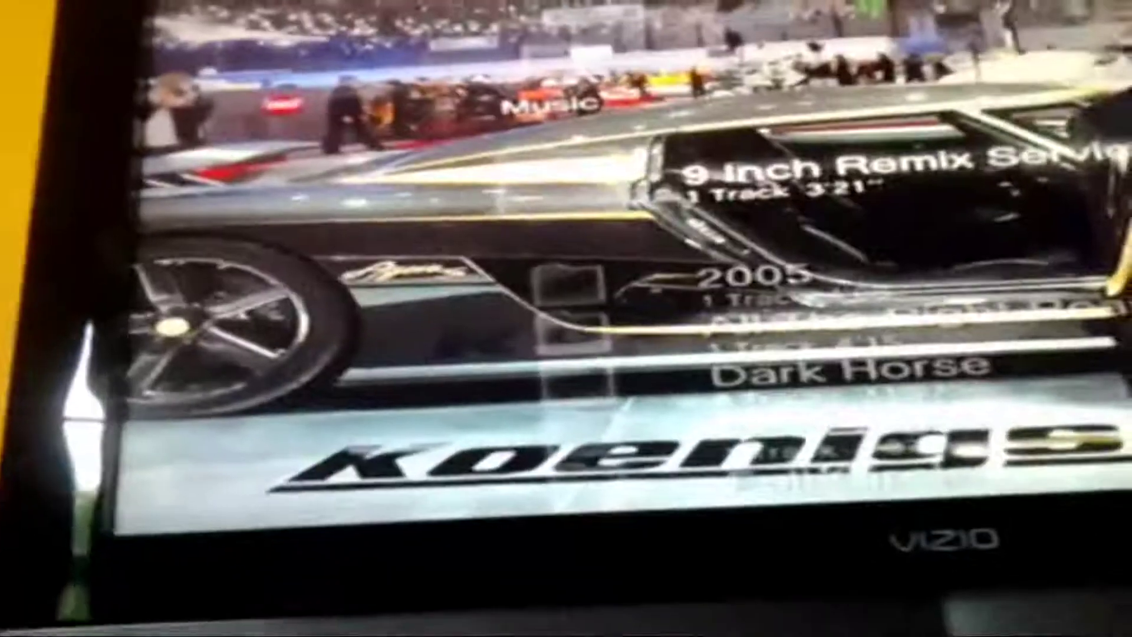
key("Left")
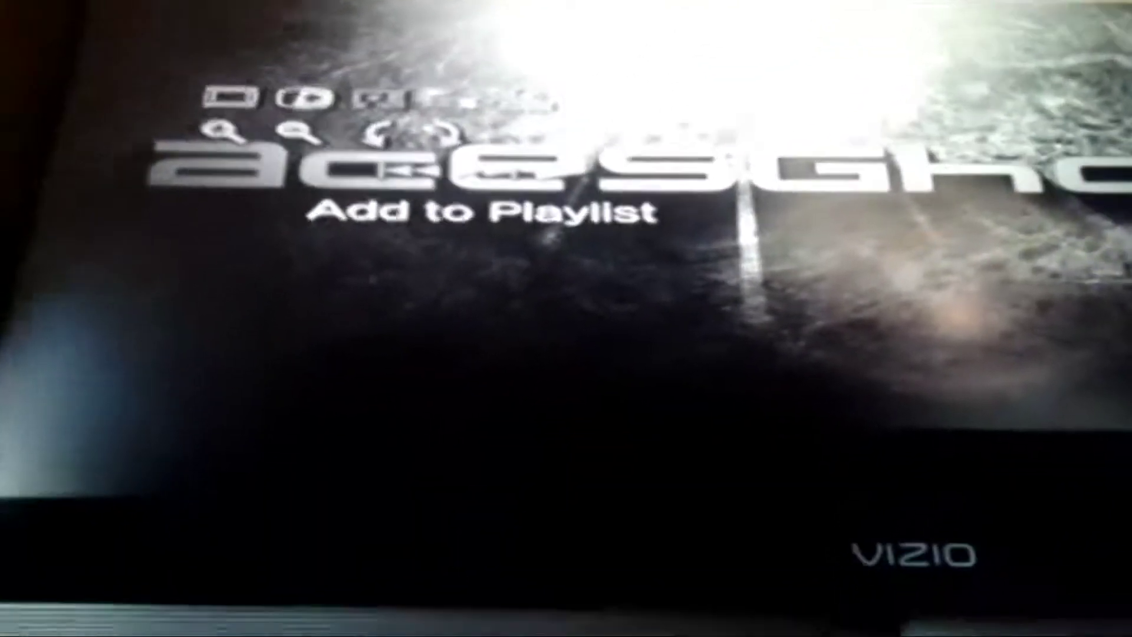
key("Right")
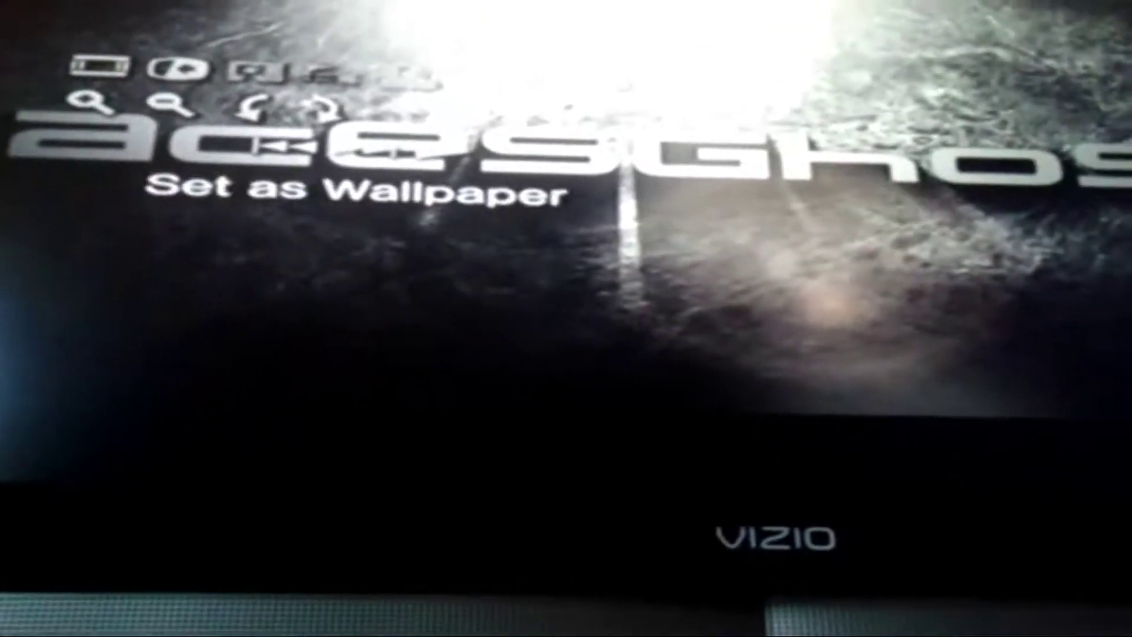
key("Return")
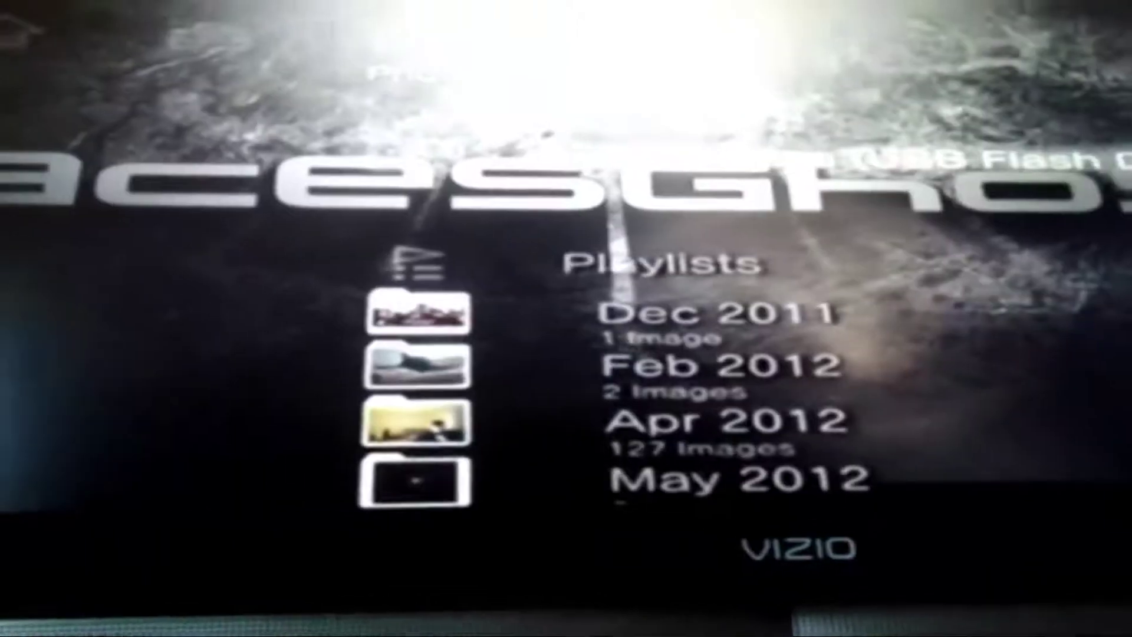
key("Right")
key("Right")
key("Right")
key("Right")
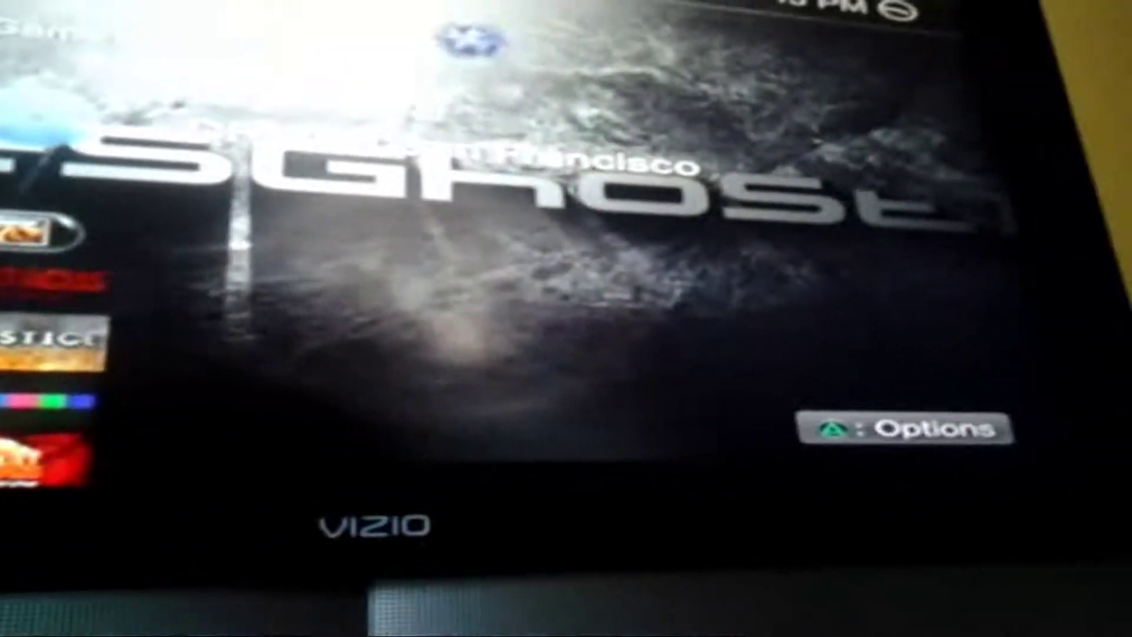
key("Right")
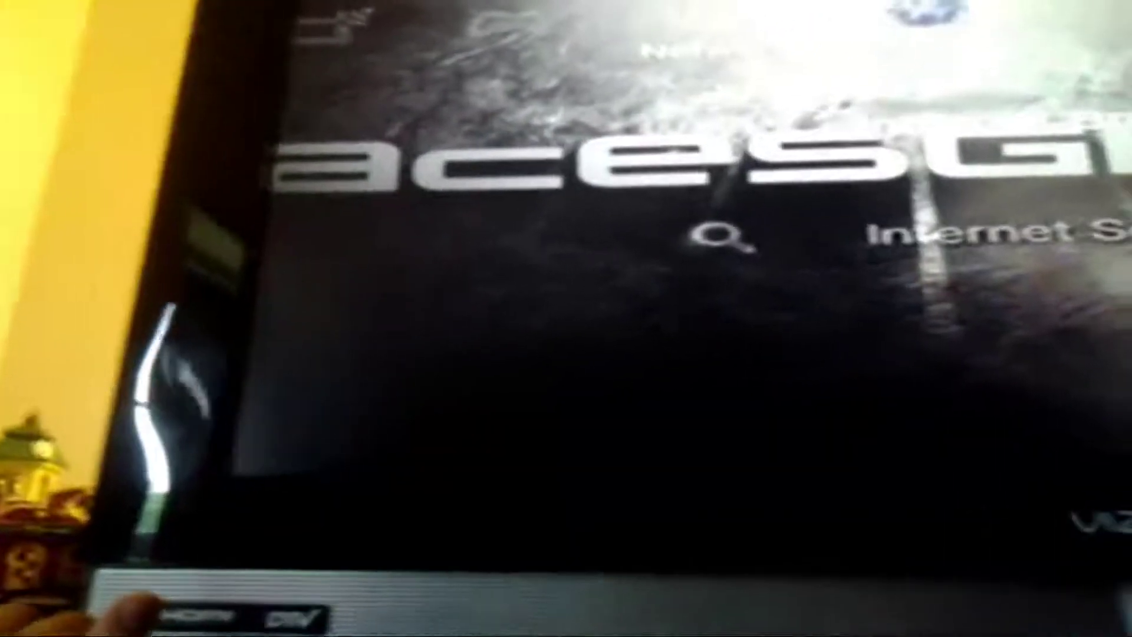
key("Left")
key("Left")
key("Left")
key("Left")
key("Left")
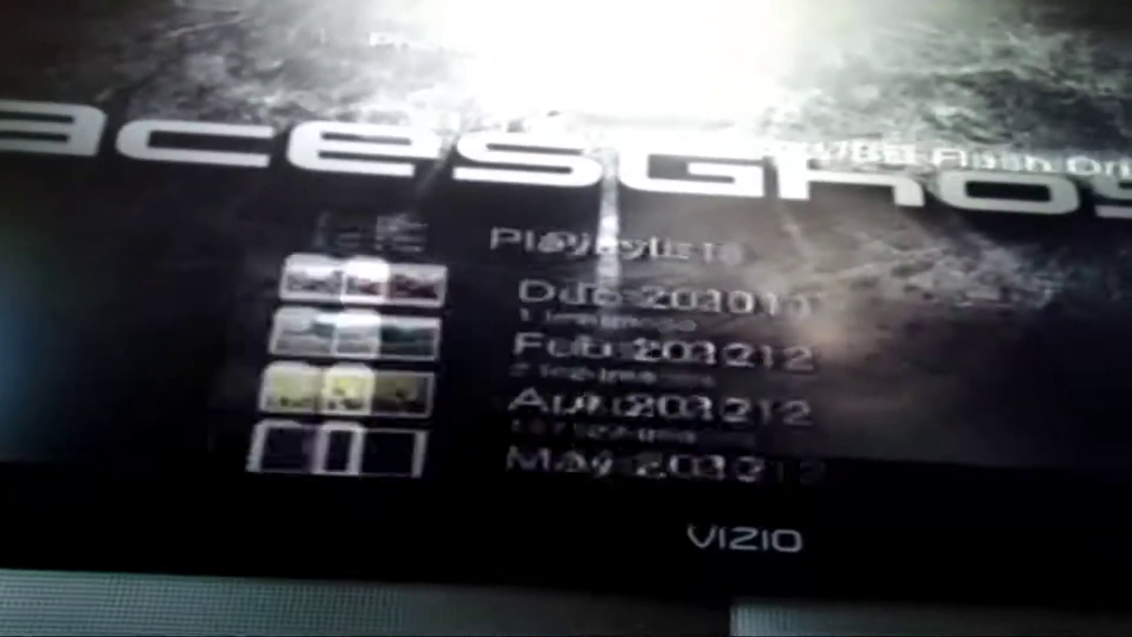
key("Right")
key("Right")
key("Right")
key("Right")
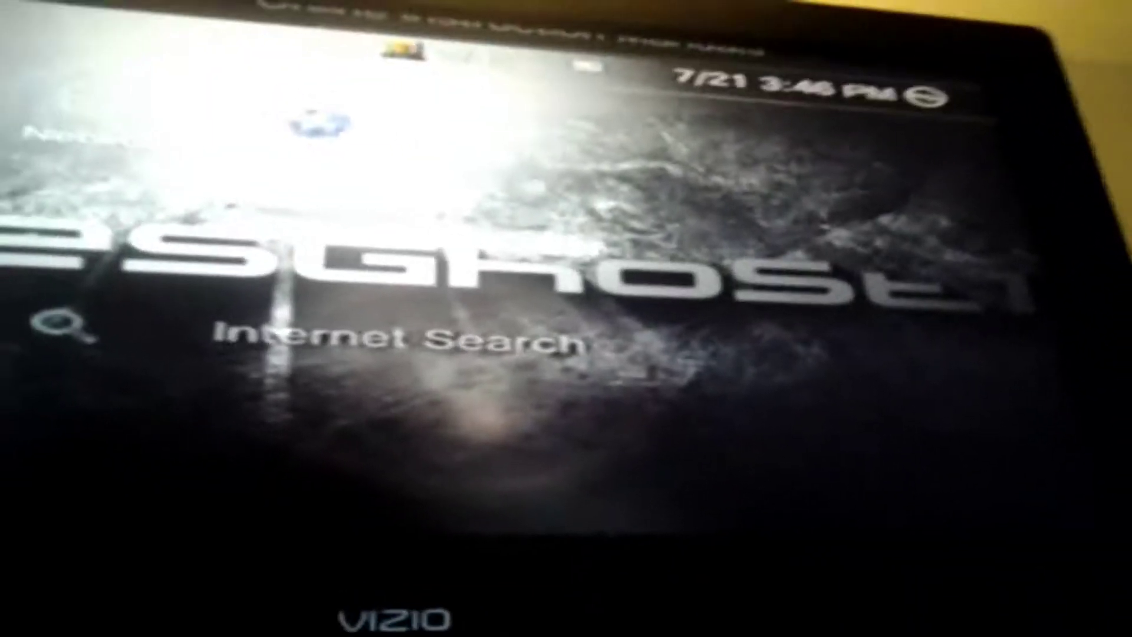